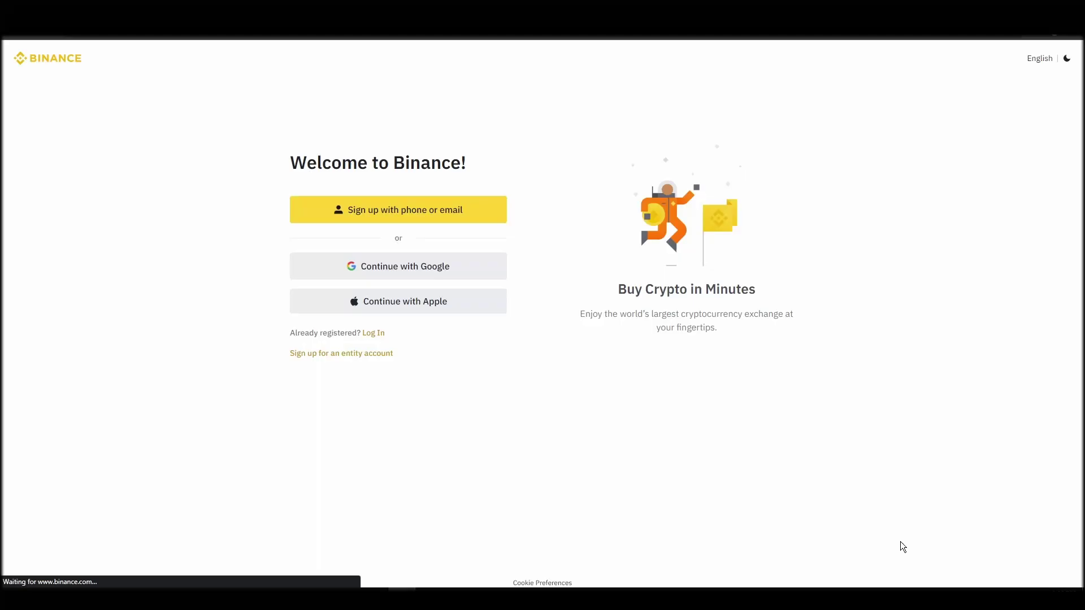
Sign up for a personal Binance account with an email and password, accepting the terms
{"action": "left_click", "coordinate": [412, 216]}
{"action": "key", "text": "Tab"}
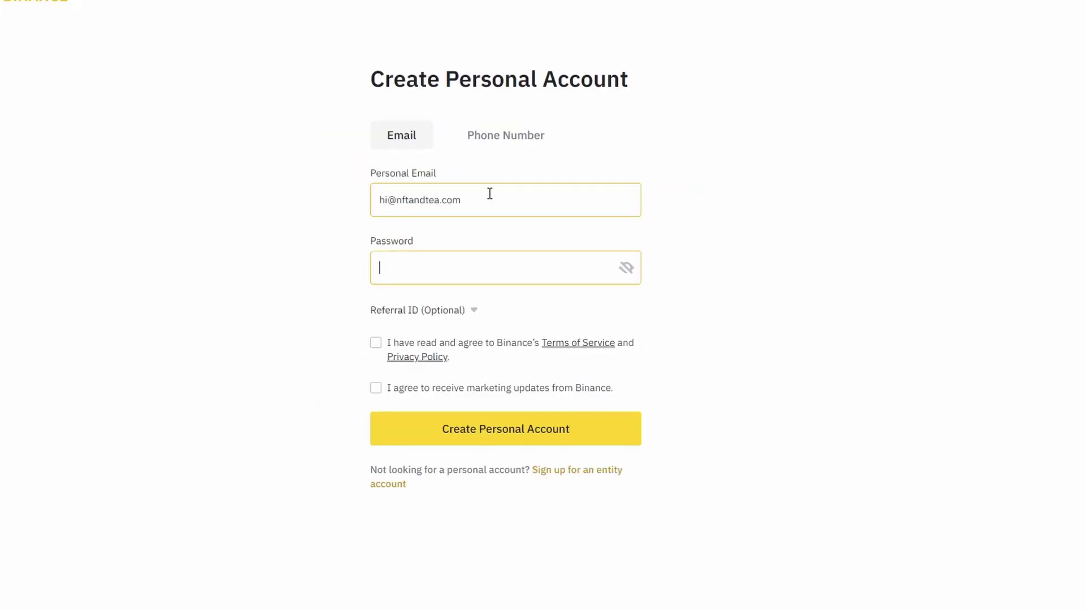
{"action": "type", "text": "***********"}
{"action": "left_click", "coordinate": [375, 343]}
{"action": "left_click", "coordinate": [566, 445]}
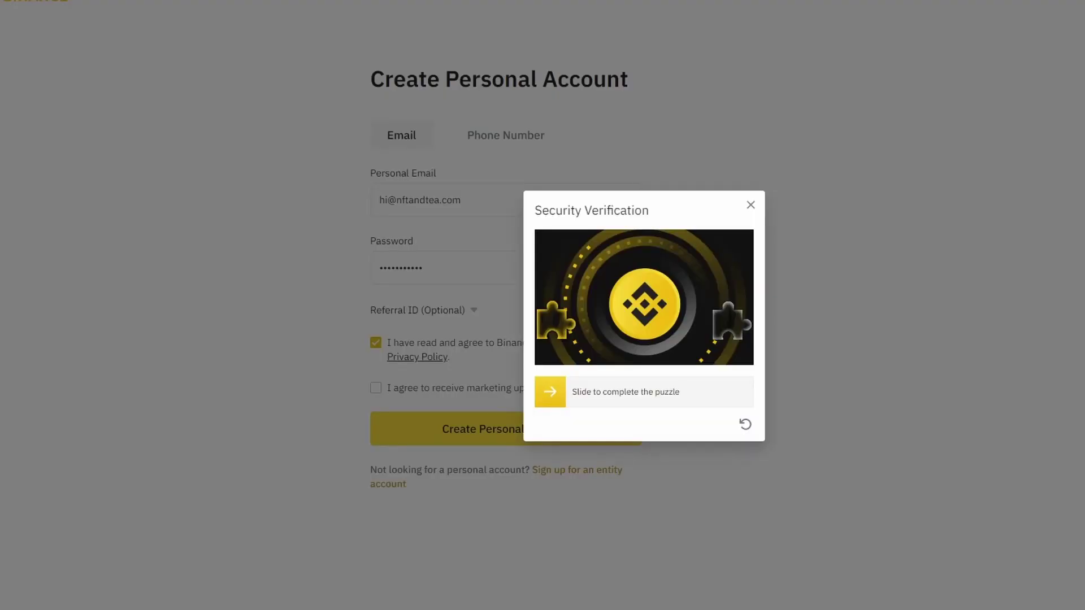
Pass the puzzle security check and submit the pasted email verification code
{"action": "left_click_drag", "start_coordinate": [548, 390], "coordinate": [736, 390]}
{"action": "left_click", "coordinate": [527, 213]}
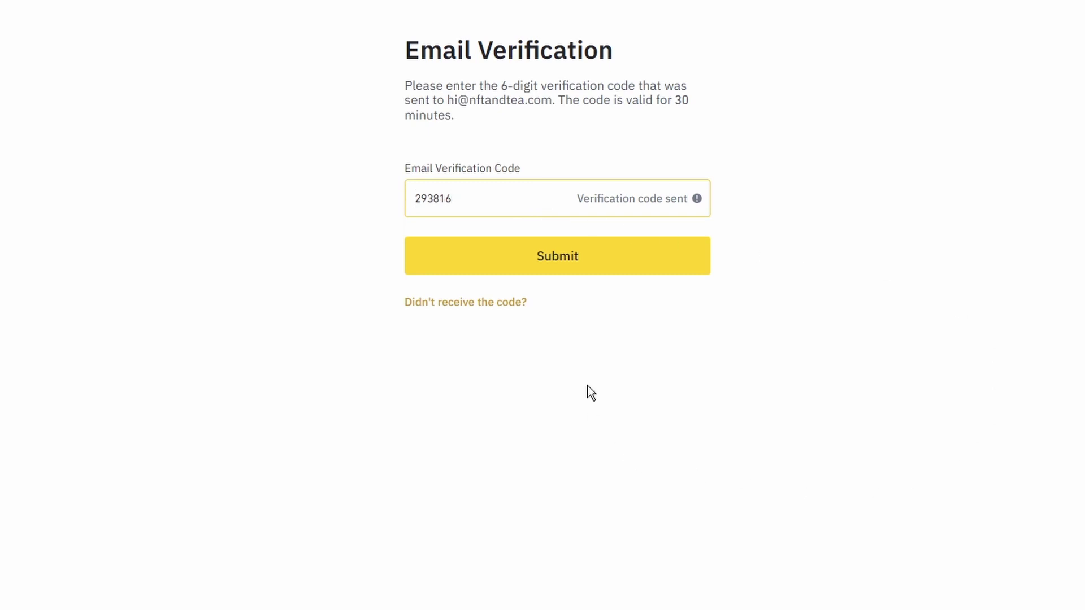
{"action": "left_click", "coordinate": [593, 264]}
Begin identity verification with Greece as the country of residence
{"action": "left_click", "coordinate": [382, 402]}
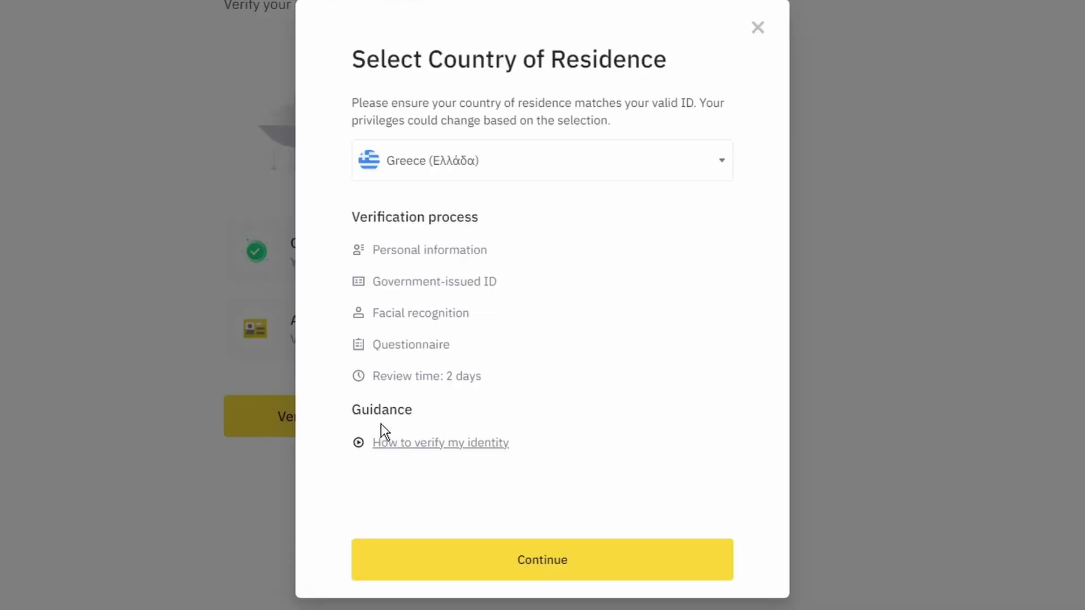
{"action": "key", "text": "Return"}
{"action": "left_click", "coordinate": [565, 173]}
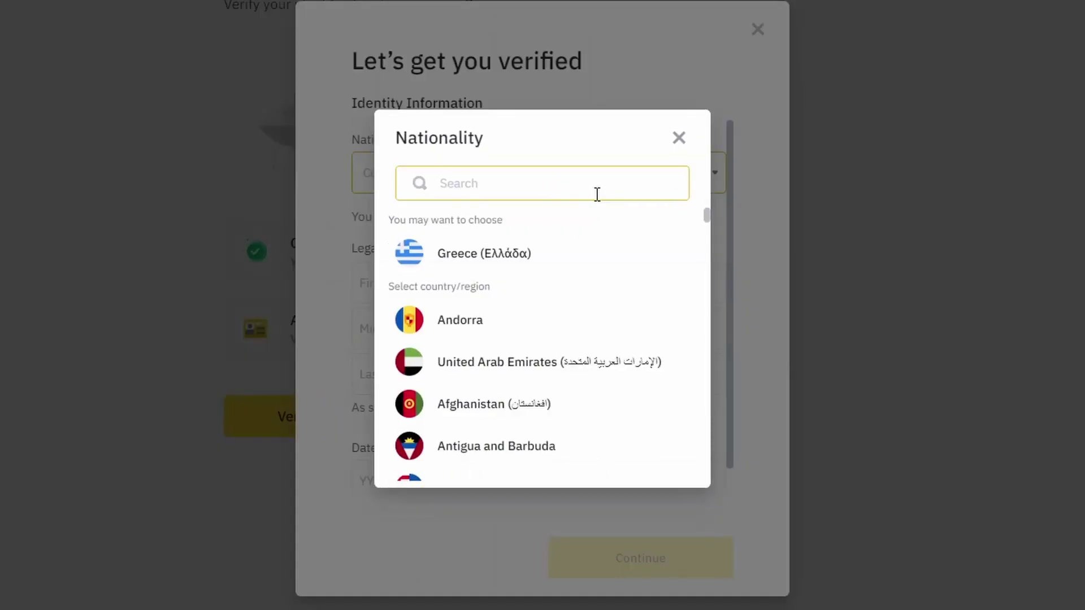
{"action": "left_click", "coordinate": [676, 140]}
Enter first and last name, birth date 1998/11, and Greece as nationality
{"action": "left_click", "coordinate": [594, 260]}
{"action": "type", "text": "Example"}
{"action": "key", "text": "Tab"}
{"action": "type", "text": "Example"}
{"action": "key", "text": "Tab"}
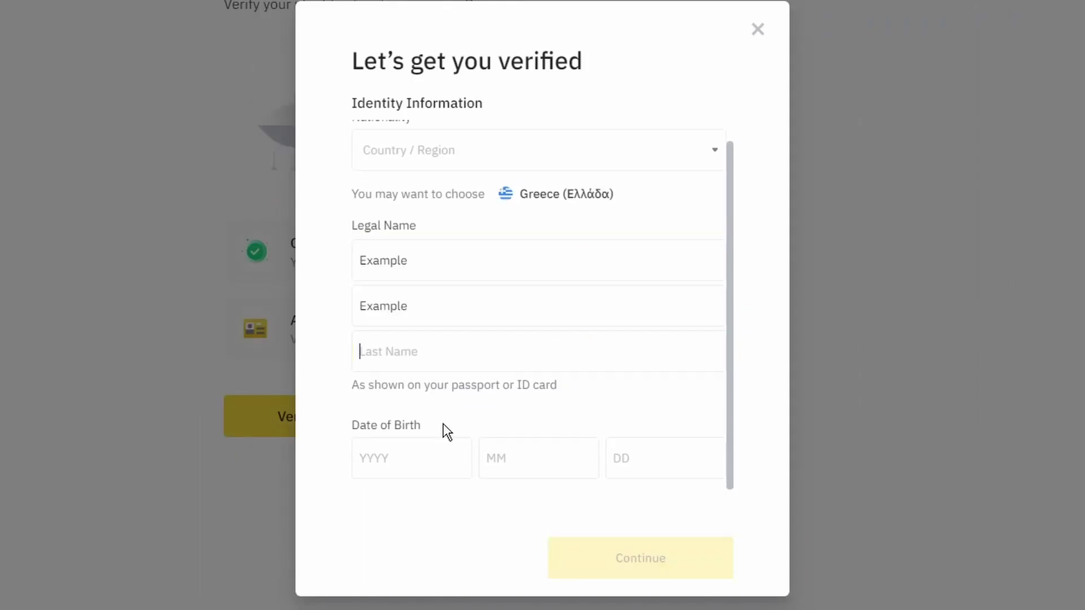
Fill in the home address fields and continue to identity verification
{"action": "type", "text": "Example"}
{"action": "left_click", "coordinate": [463, 458]}
{"action": "type", "text": "1998"}
{"action": "key", "text": "Tab"}
{"action": "type", "text": "11"}
{"action": "key", "text": "Tab"}
{"action": "type", "text": "11"}
{"action": "left_click", "coordinate": [509, 194]}
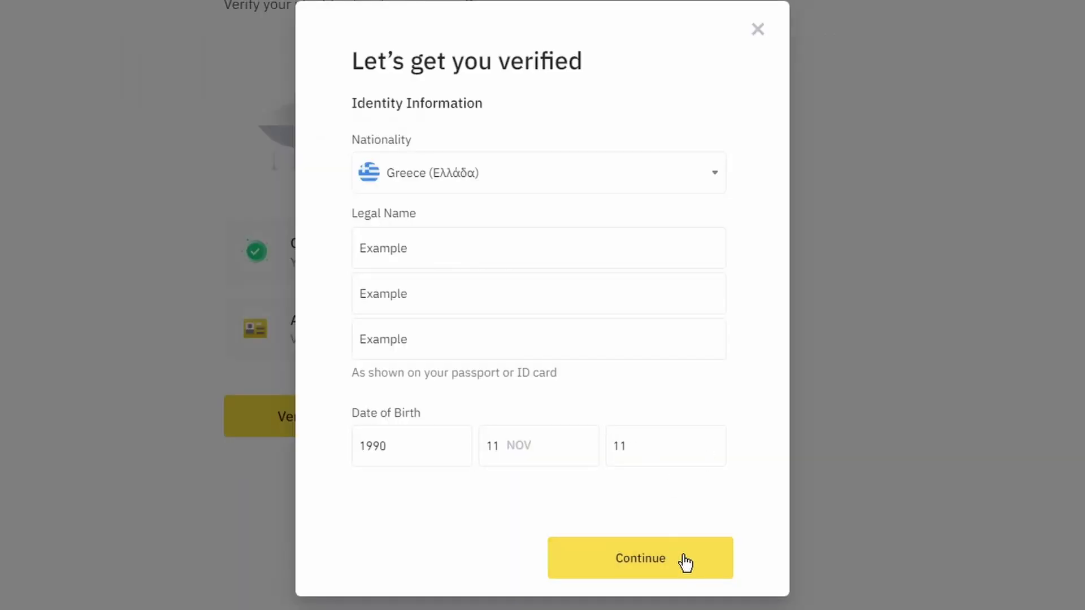
{"action": "left_click", "coordinate": [685, 561]}
{"action": "left_click", "coordinate": [478, 161]}
{"action": "type", "text": "Example"}
{"action": "key", "text": "Tab"}
{"action": "type", "text": "Example"}
{"action": "left_click", "coordinate": [469, 296]}
{"action": "type", "text": "Example"}
{"action": "left_click", "coordinate": [667, 565]}
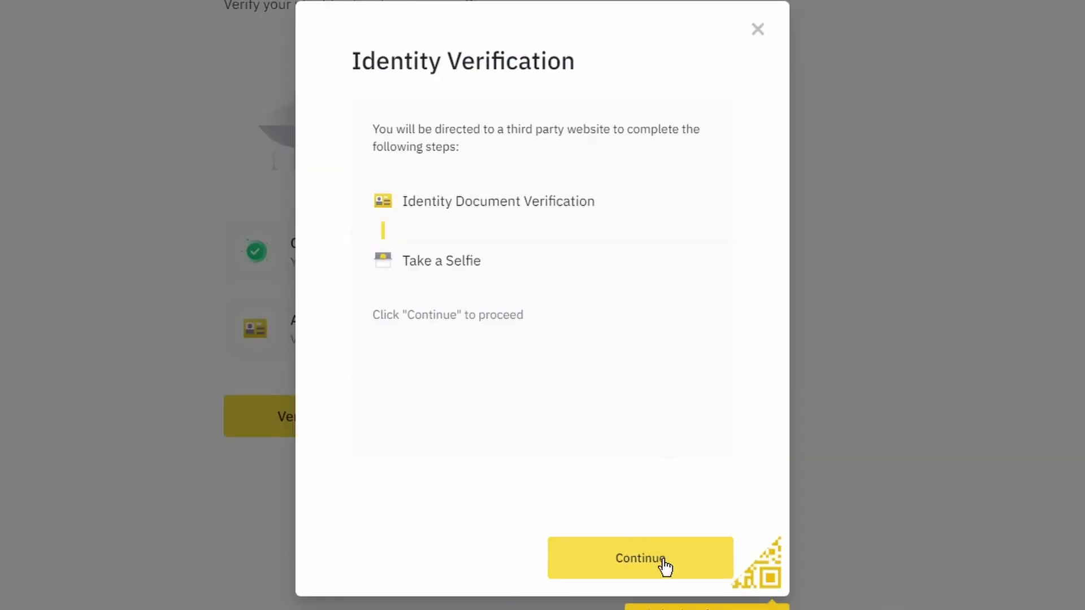
Consent to data processing and choose driver's license as the ID document, then close the verification window
{"action": "left_click", "coordinate": [666, 568]}
{"action": "left_click", "coordinate": [373, 201]}
{"action": "left_click", "coordinate": [550, 260]}
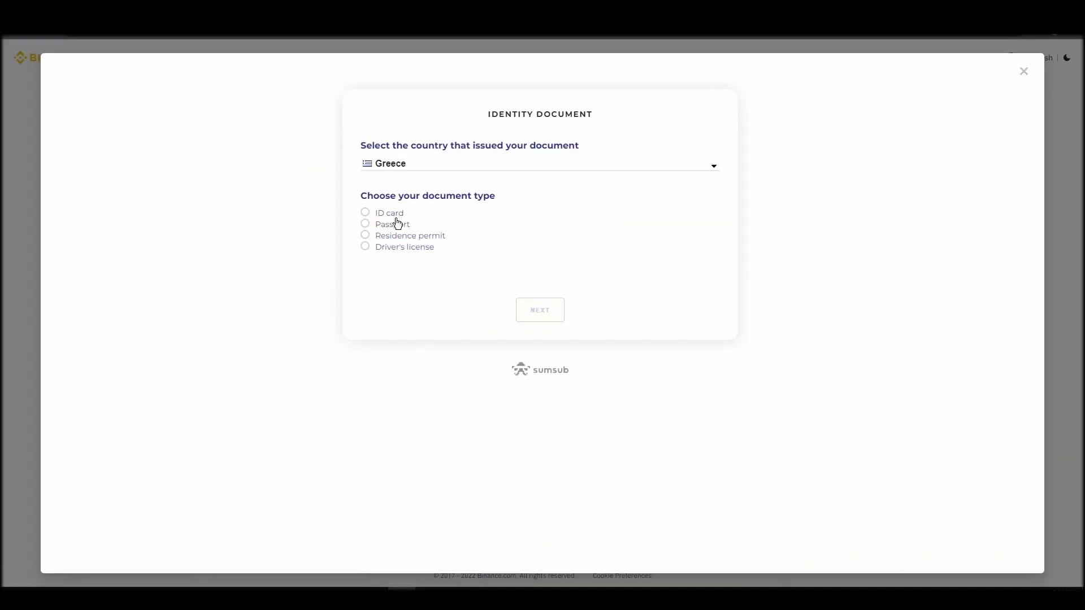
{"action": "left_click", "coordinate": [393, 225]}
{"action": "left_click", "coordinate": [406, 246]}
{"action": "left_click", "coordinate": [540, 445]}
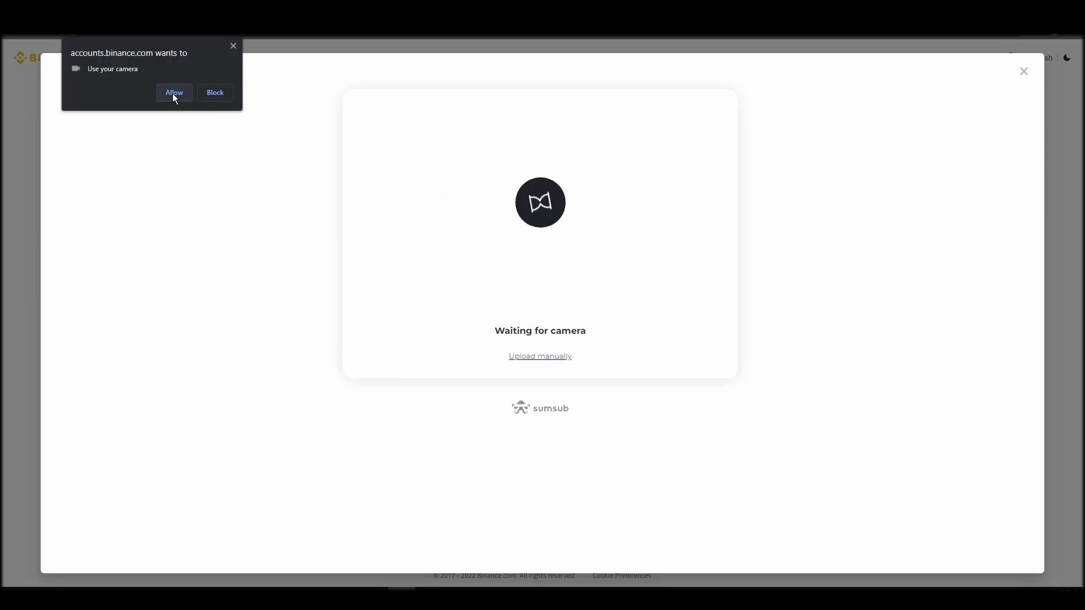
{"action": "scroll", "coordinate": [497, 412], "scroll_direction": "down", "scroll_amount": 2}
{"action": "left_click", "coordinate": [1024, 72]}
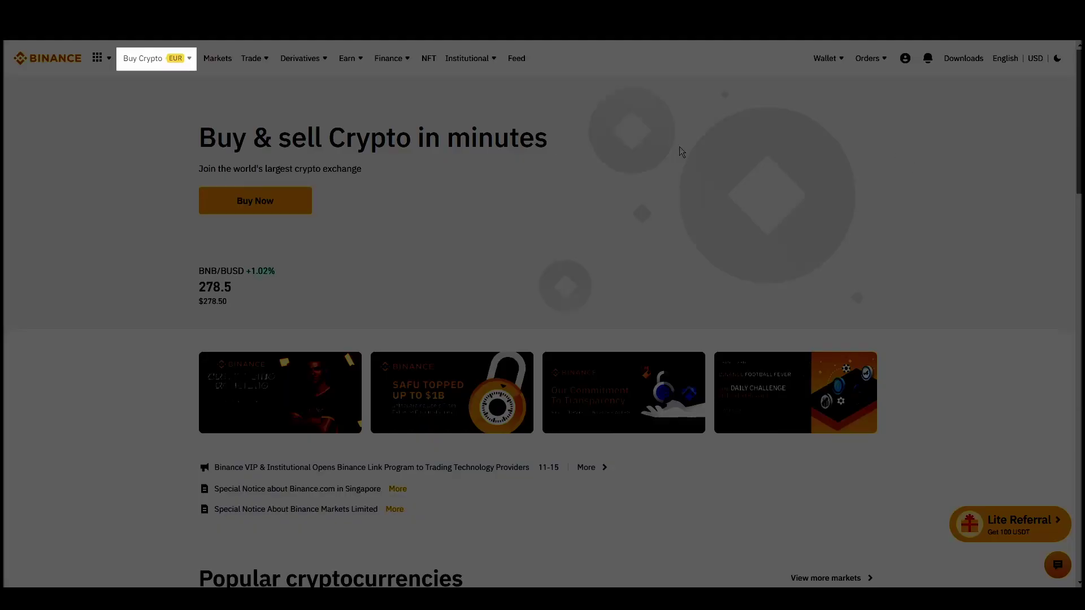
Reveal Buy Crypto's EUR payment options, including Credit/Debit Card
{"action": "mouse_move", "coordinate": [171, 70]}
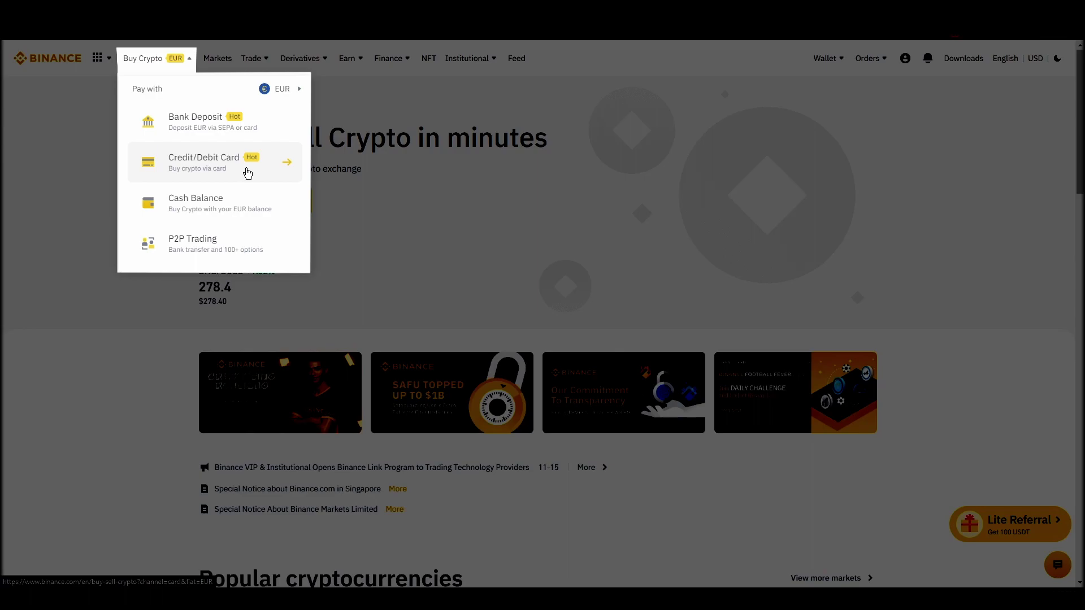
Place a credit/debit card order for ETH, spending 15 EUR
{"action": "left_click", "coordinate": [247, 171]}
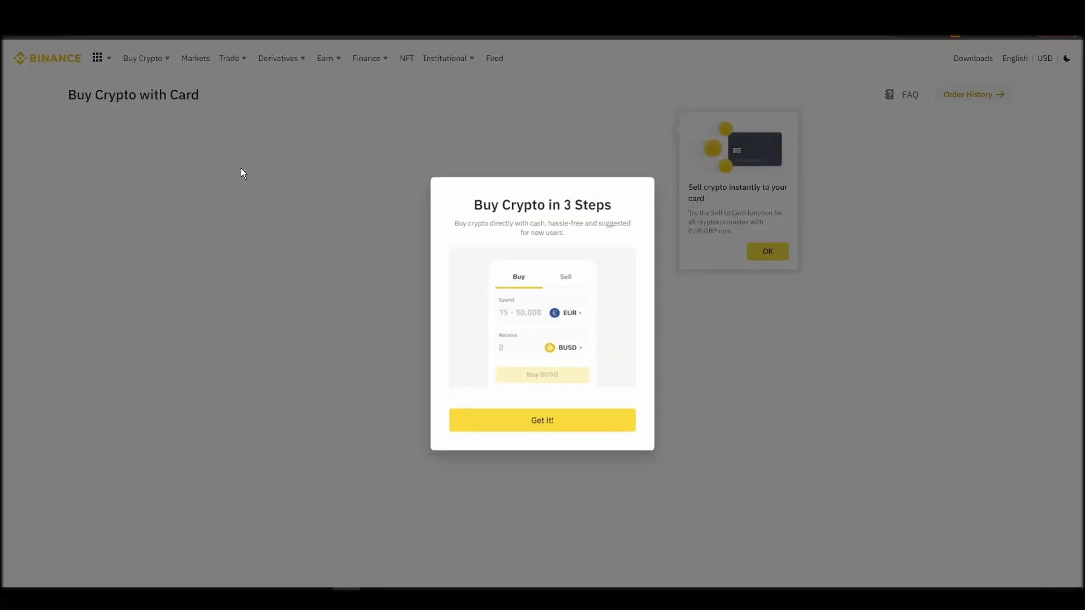
{"action": "left_click", "coordinate": [570, 422]}
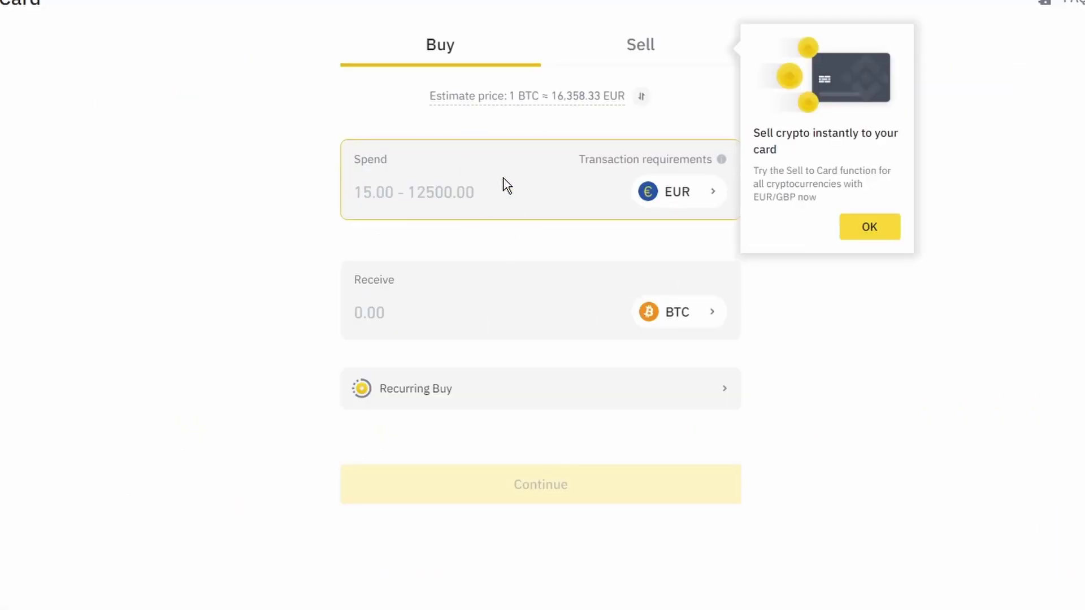
{"action": "left_click", "coordinate": [685, 327]}
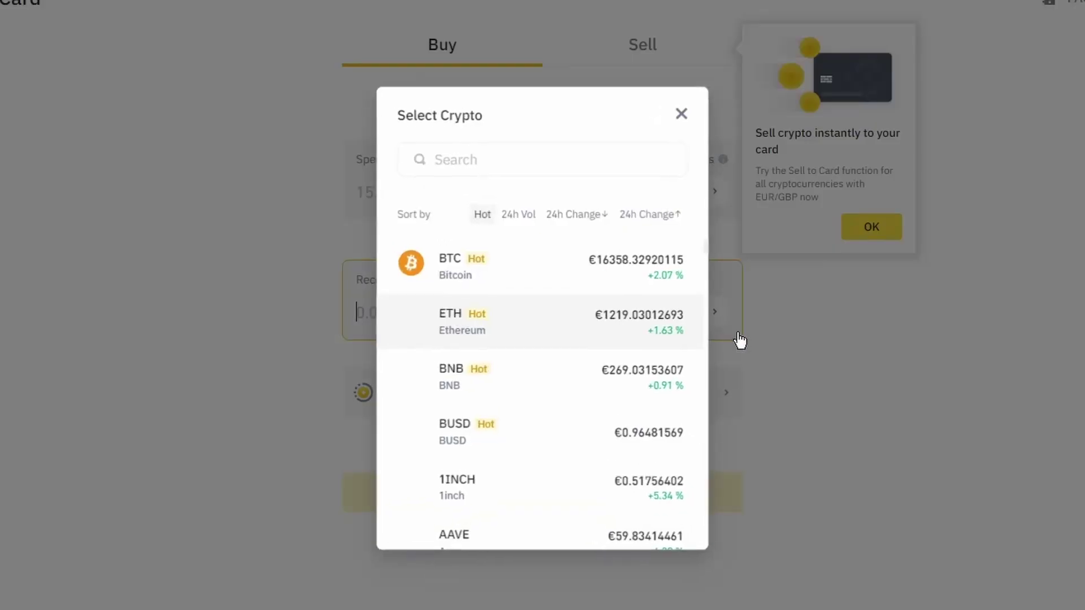
{"action": "left_click", "coordinate": [528, 330]}
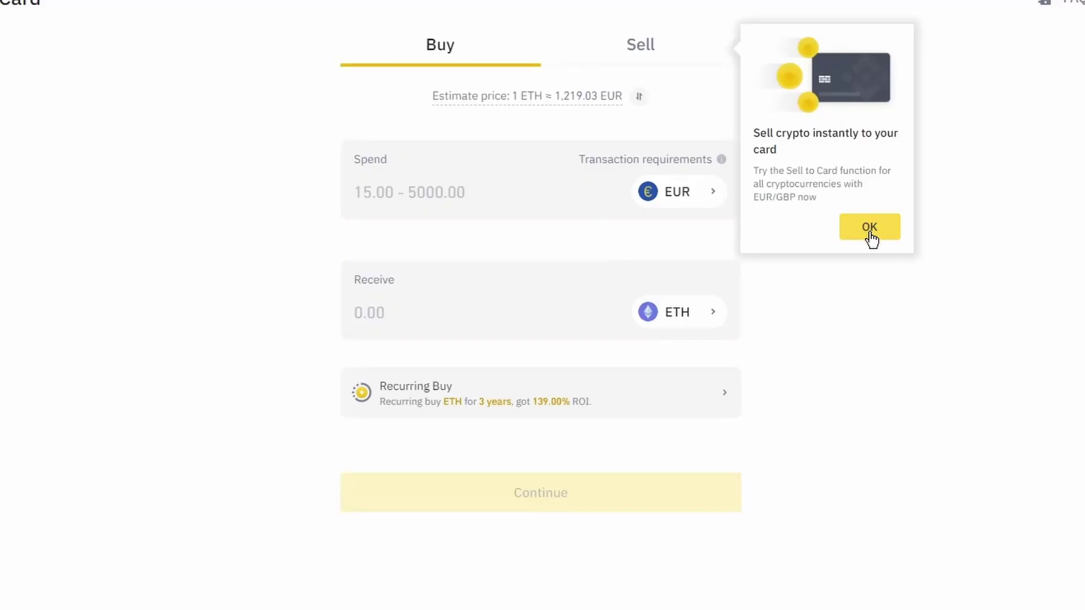
{"action": "left_click", "coordinate": [869, 229]}
{"action": "left_click", "coordinate": [453, 195]}
{"action": "type", "text": "15"}
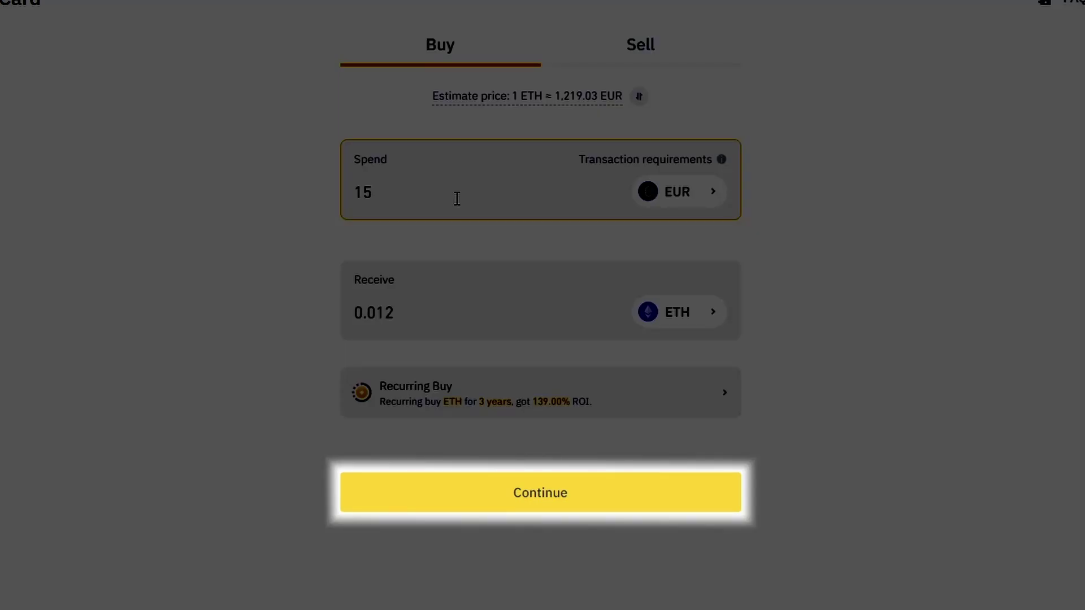
{"action": "left_click", "coordinate": [541, 473]}
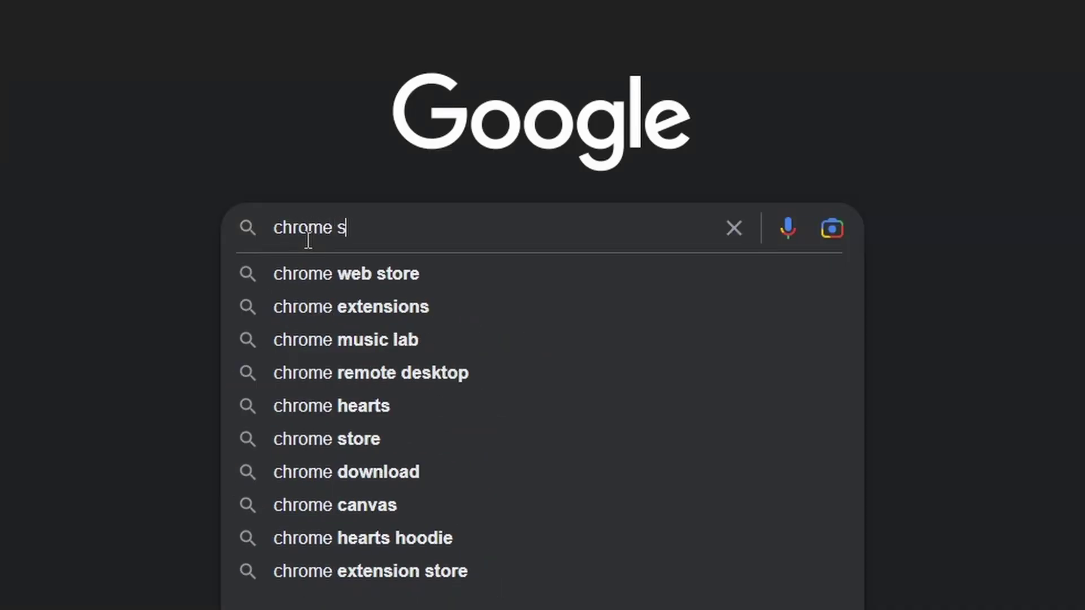
Reach the Chrome Web Store and search it for metamask
{"action": "key", "text": "Return"}
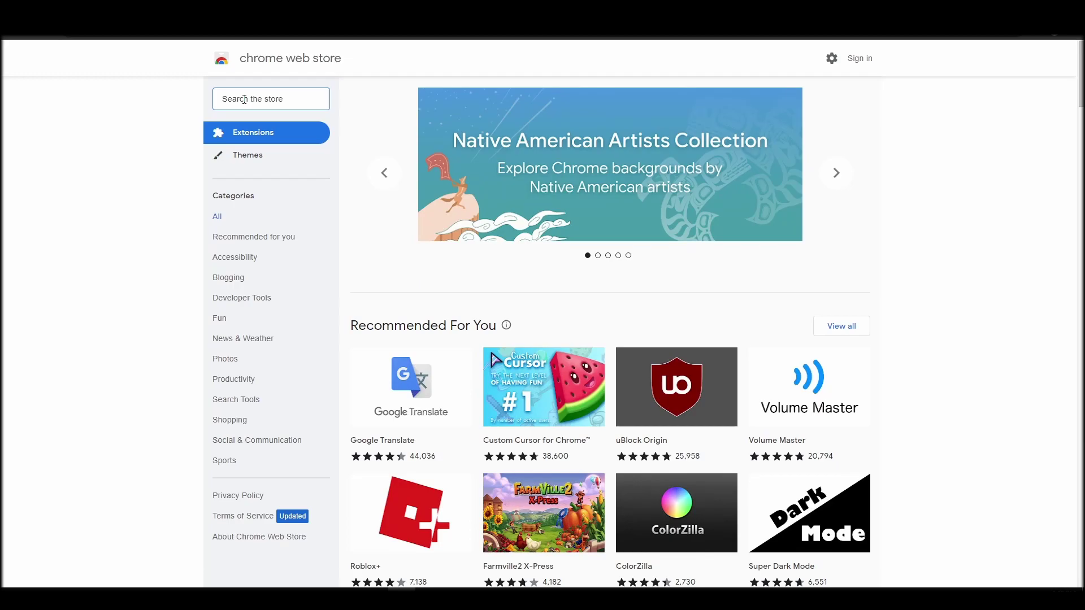
{"action": "type", "text": "metamask"}
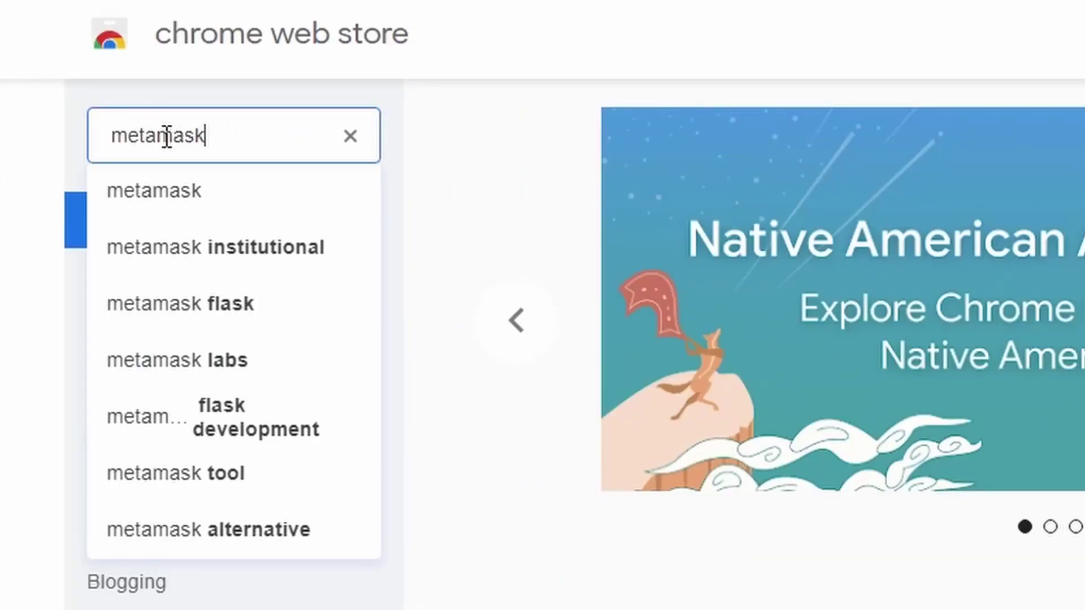
{"action": "key", "text": "Return"}
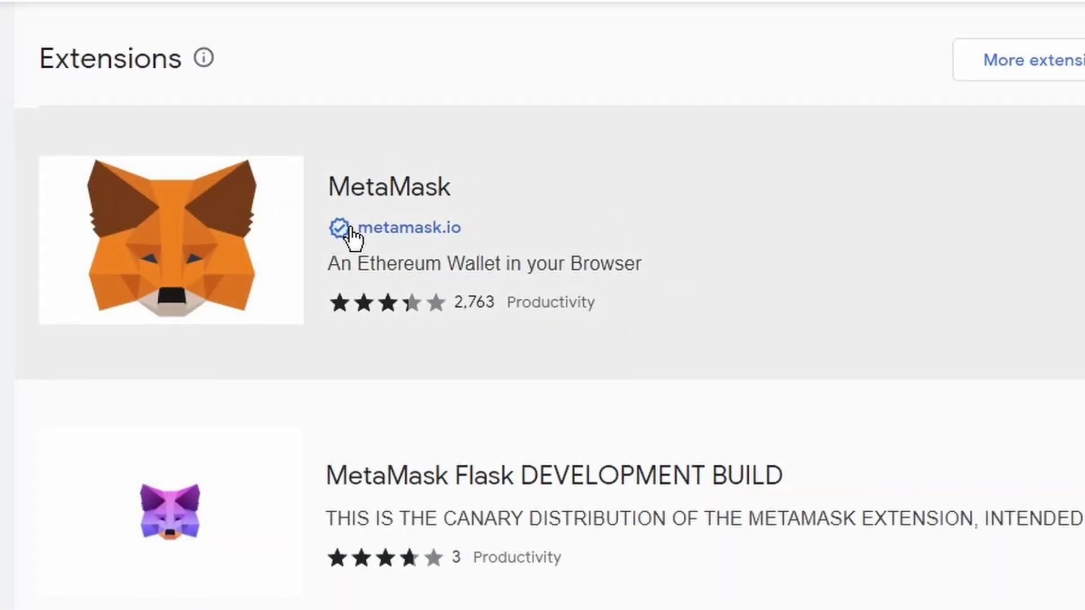
Add the official MetaMask extension to Chrome from its store page
{"action": "left_click", "coordinate": [523, 182]}
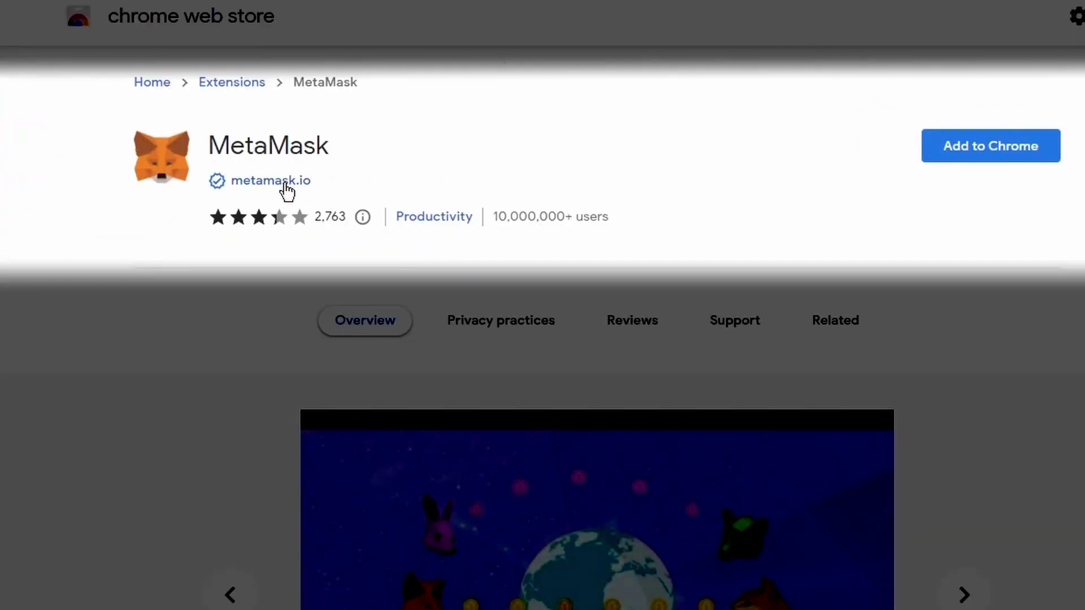
{"action": "left_click", "coordinate": [285, 186]}
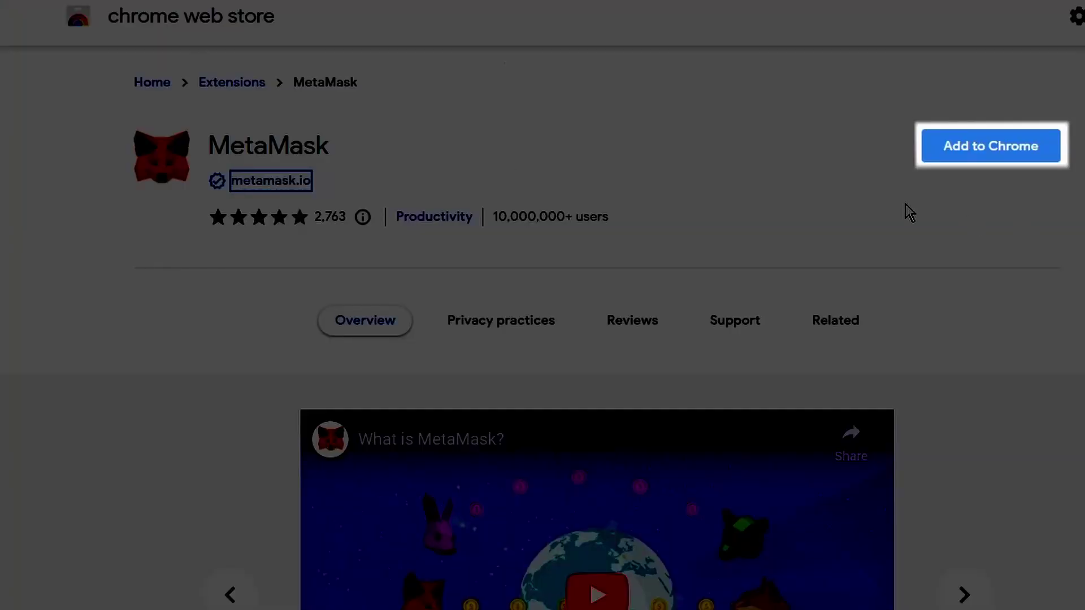
{"action": "left_click", "coordinate": [959, 154]}
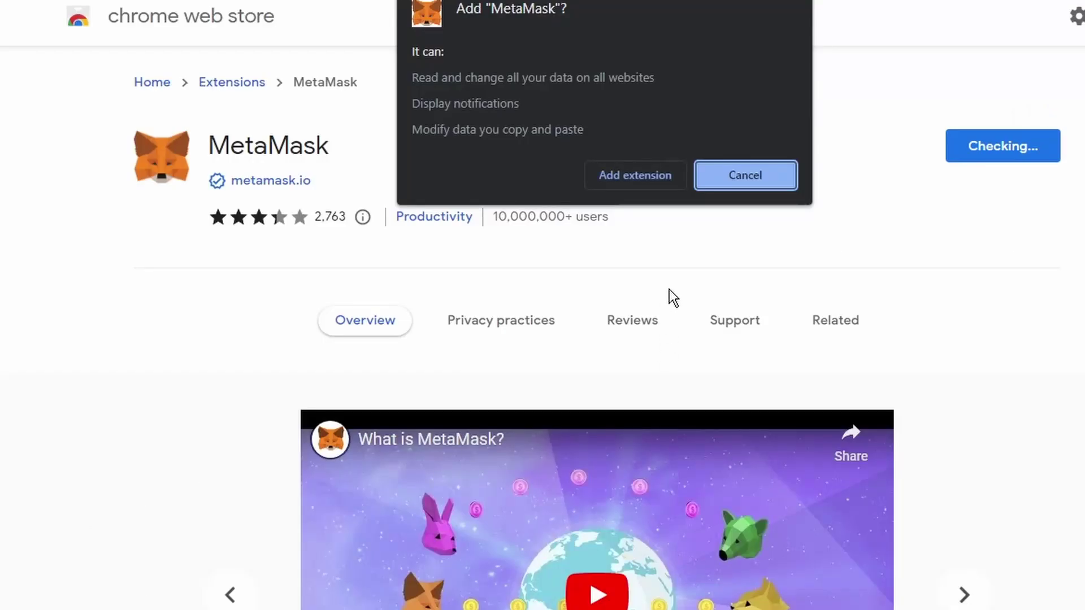
{"action": "left_click", "coordinate": [648, 179]}
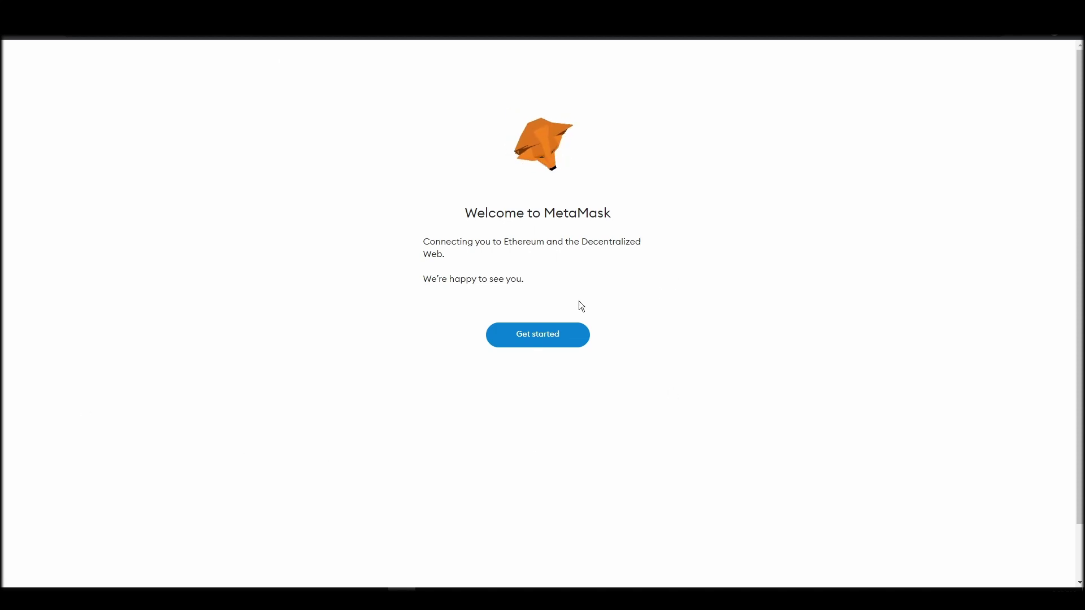
Create a new MetaMask wallet with a confirmed password and accepted terms of use
{"action": "left_click", "coordinate": [514, 334]}
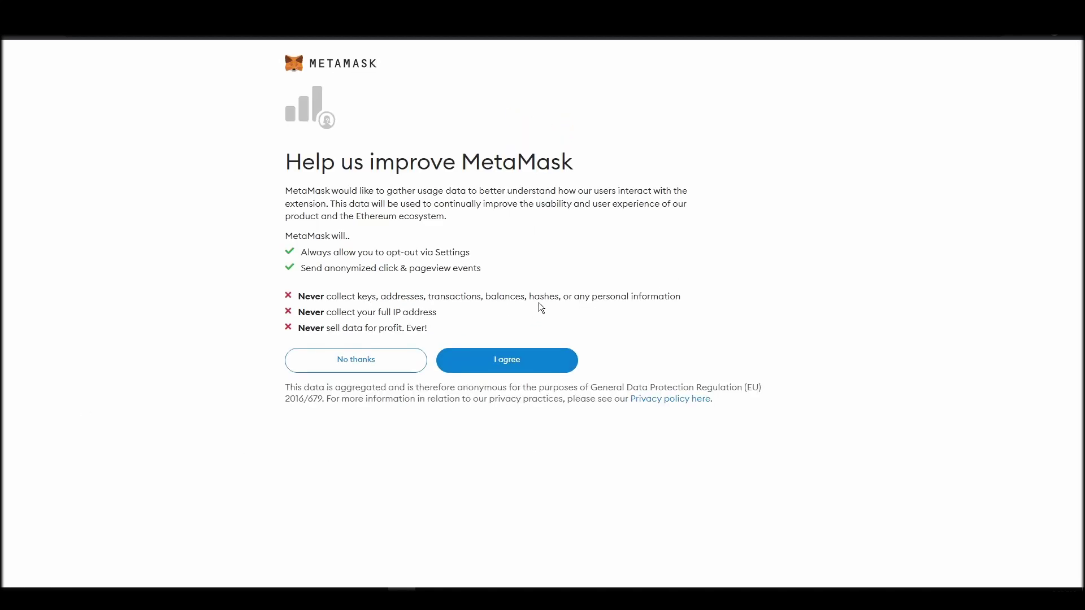
{"action": "left_click", "coordinate": [391, 356]}
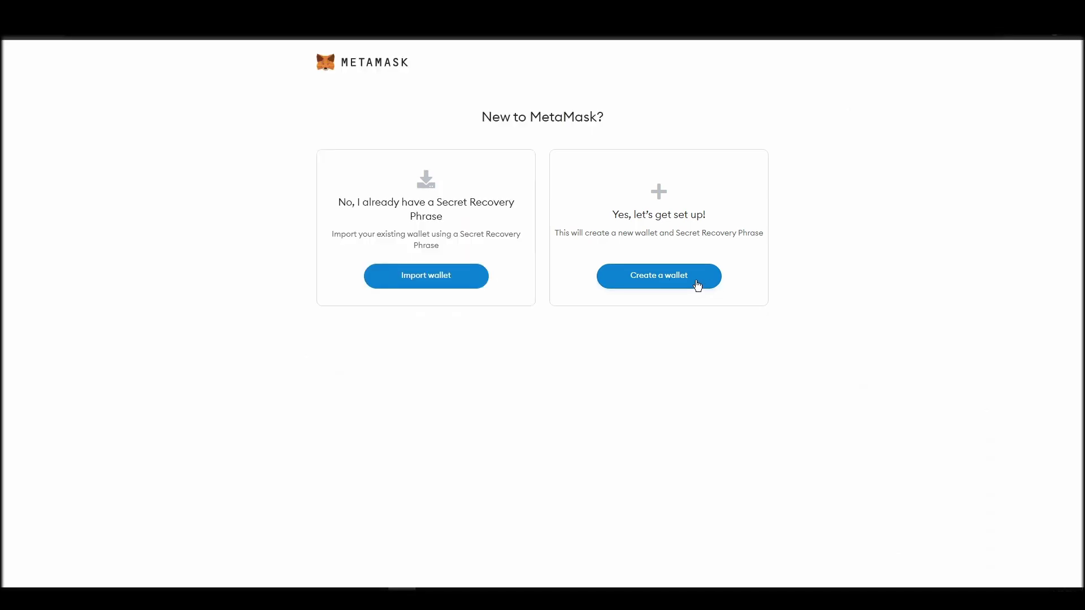
{"action": "left_click", "coordinate": [697, 286]}
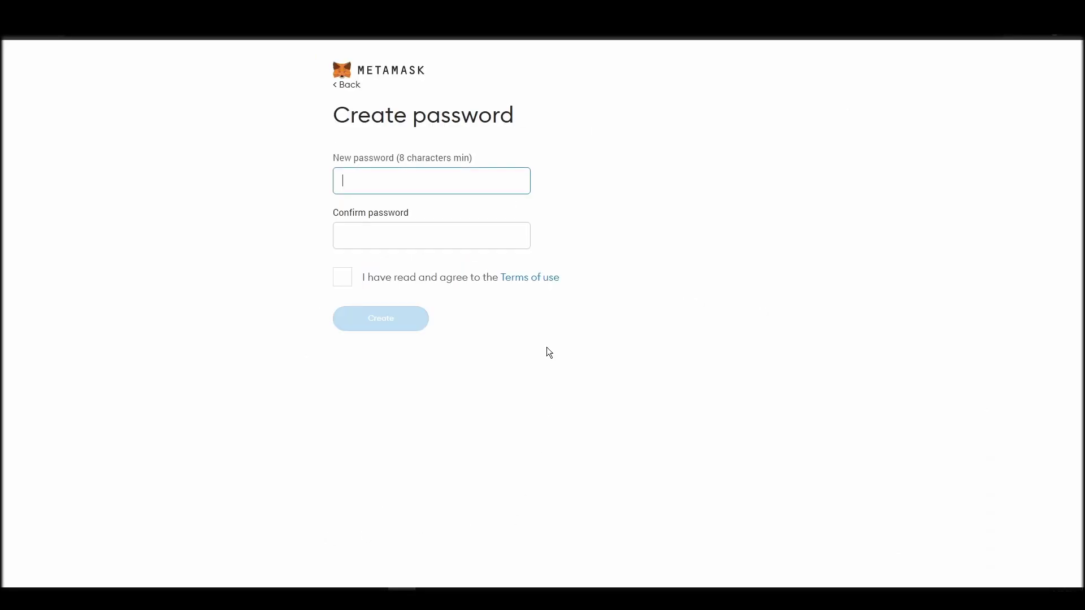
{"action": "type", "text": "a*****"}
{"action": "key", "text": "Tab"}
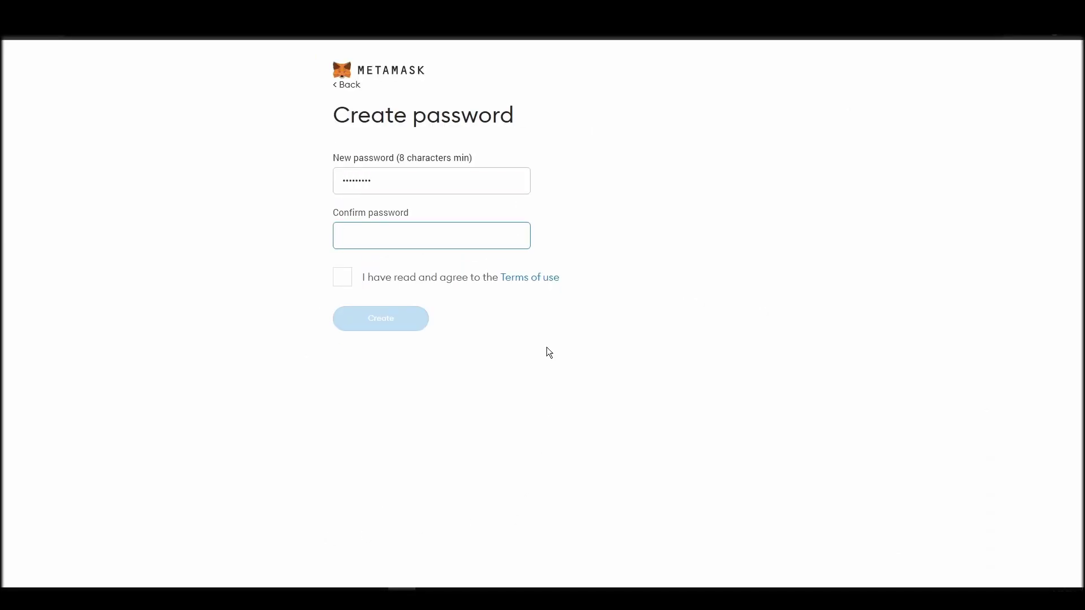
{"action": "type", "text": "*********"}
{"action": "left_click", "coordinate": [347, 279]}
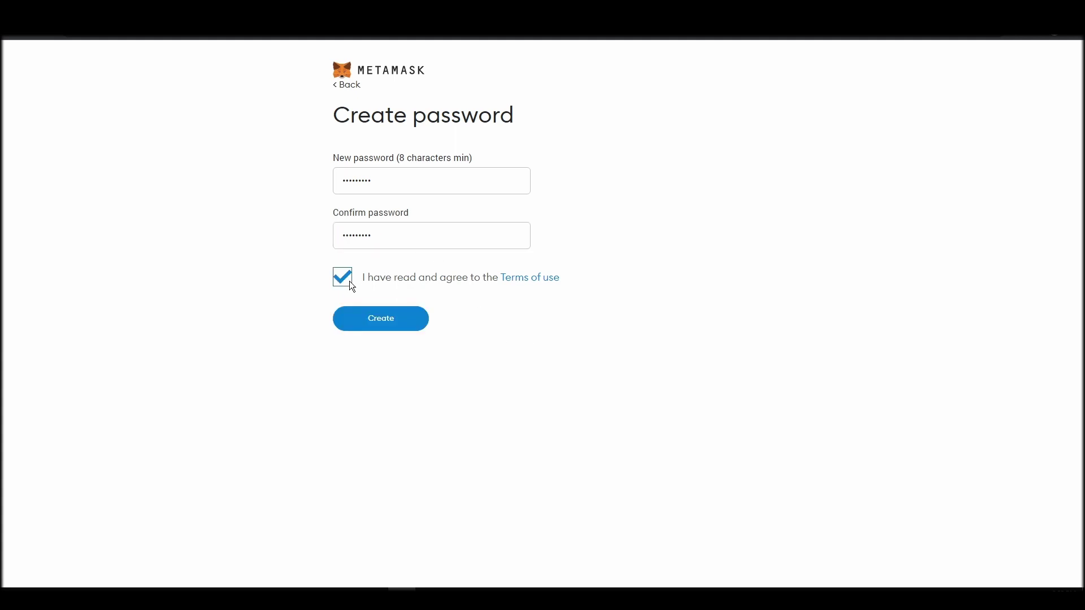
{"action": "left_click", "coordinate": [410, 320]}
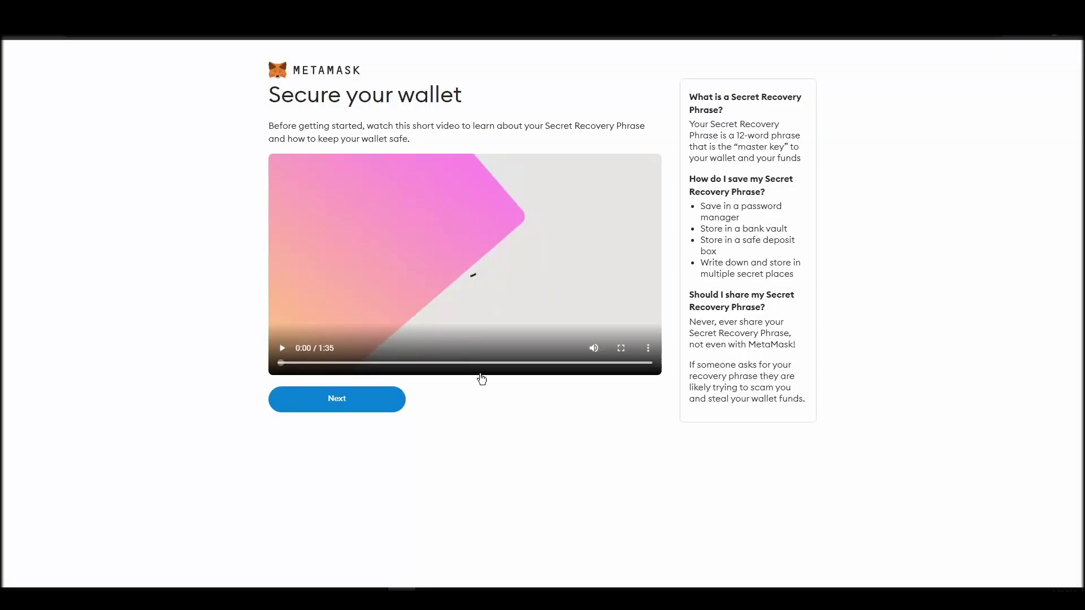
Reveal the secret recovery words, confirm them in order, and finish wallet setup
{"action": "left_click", "coordinate": [380, 408]}
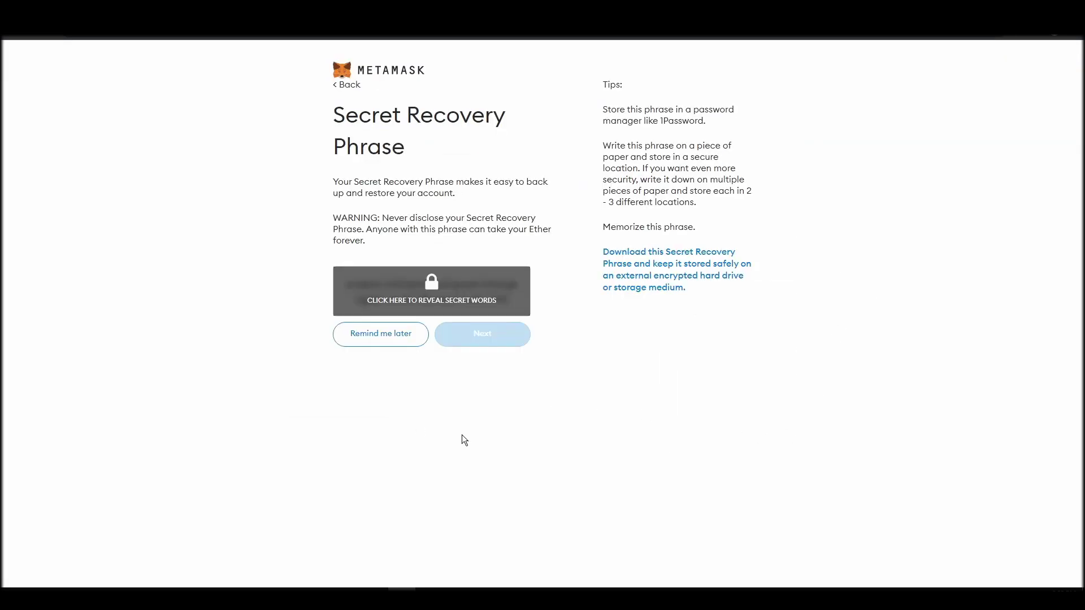
{"action": "left_click", "coordinate": [457, 296]}
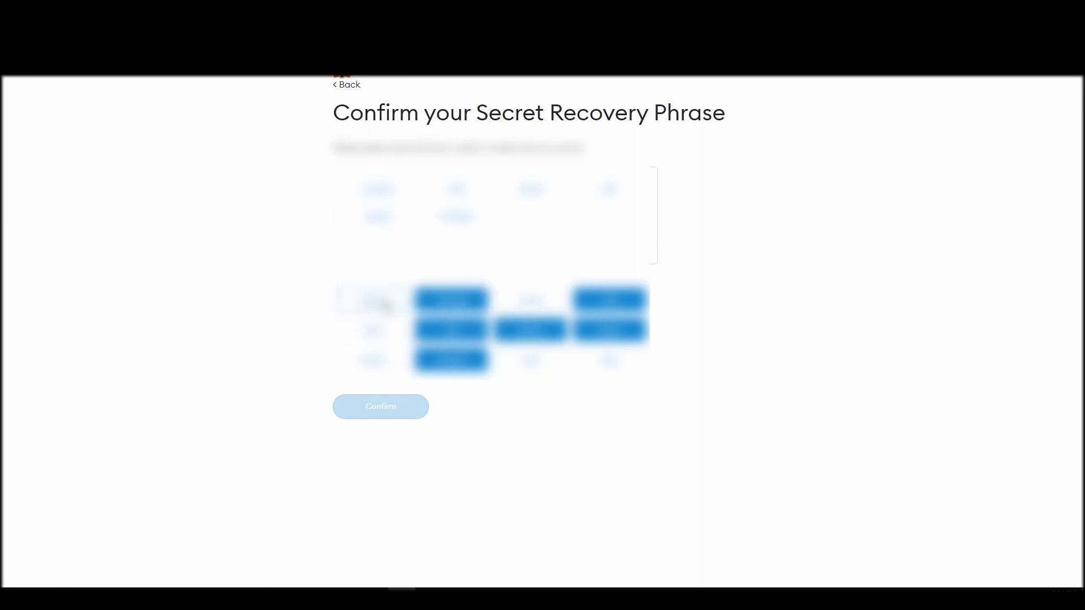
{"action": "left_click", "coordinate": [386, 306]}
{"action": "left_click", "coordinate": [542, 308]}
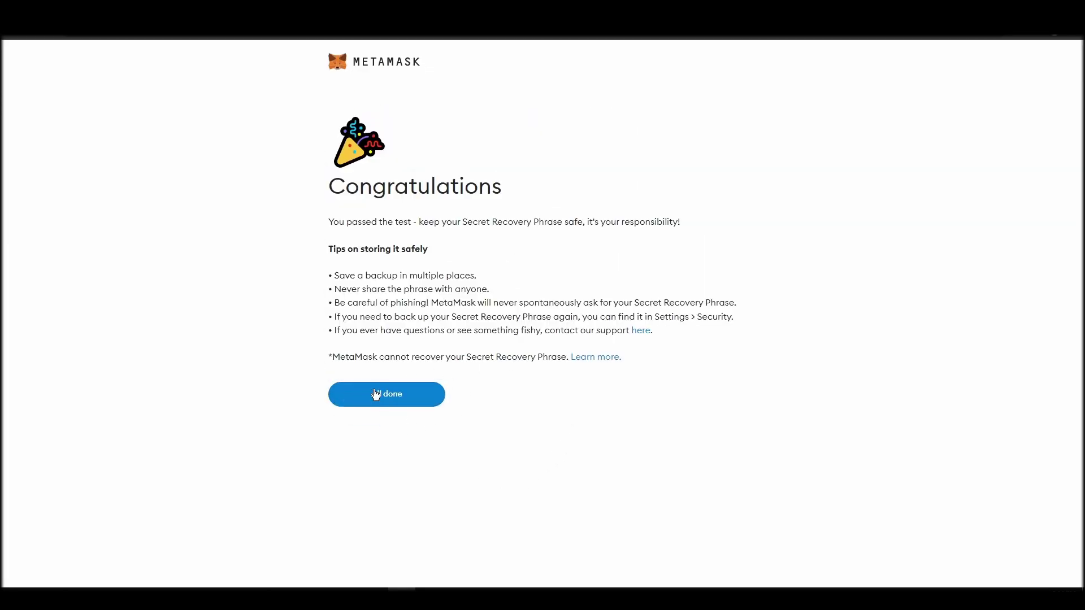
{"action": "left_click", "coordinate": [403, 402]}
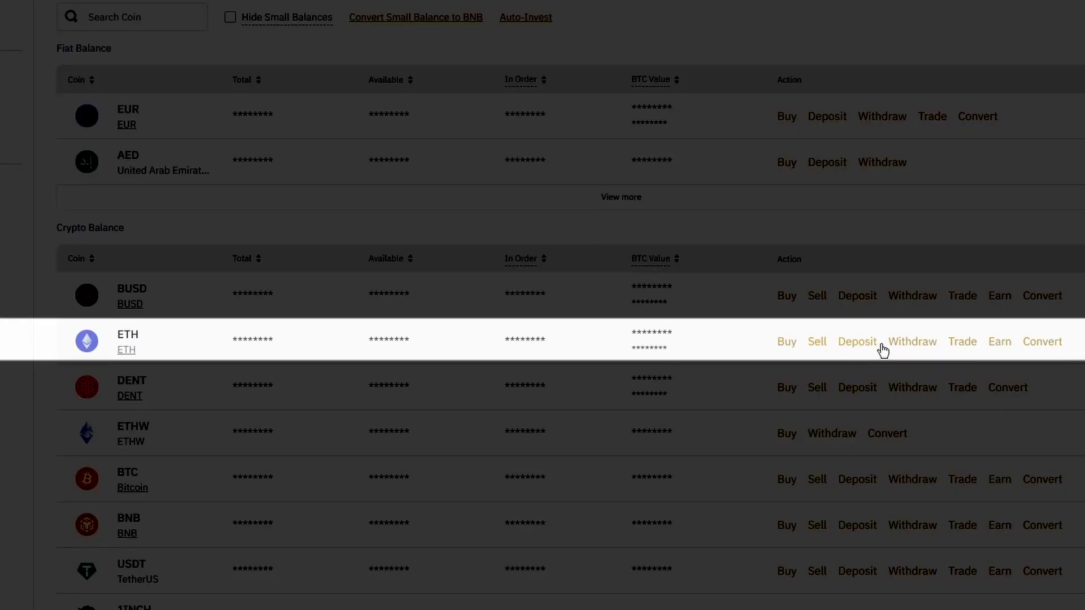
Open Binance's ETH withdrawal form and copy the MetaMask Account 1 address
{"action": "left_click", "coordinate": [915, 343]}
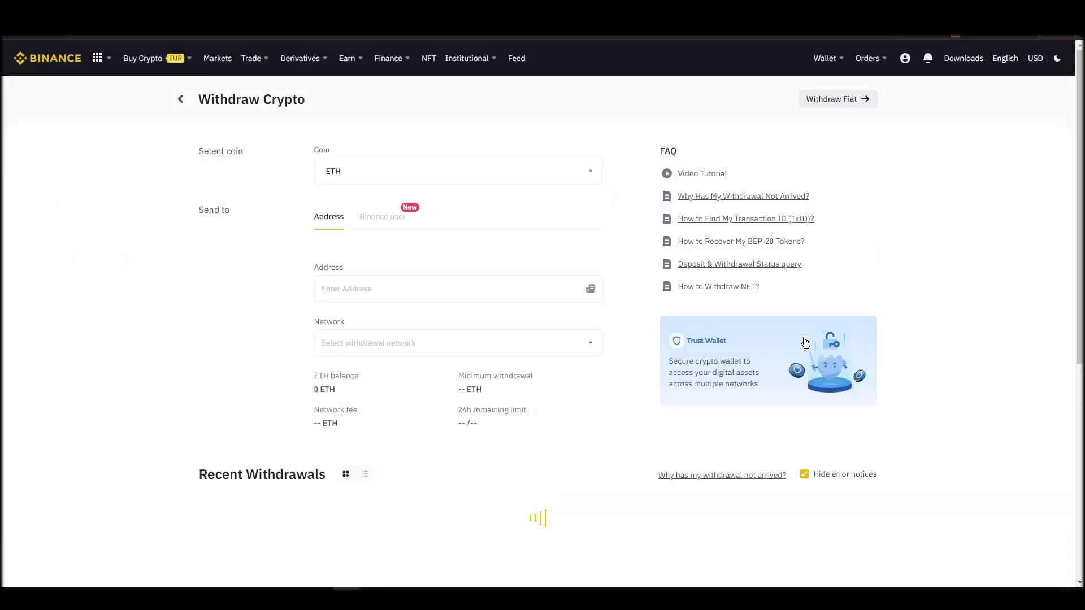
{"action": "left_click", "coordinate": [581, 380]}
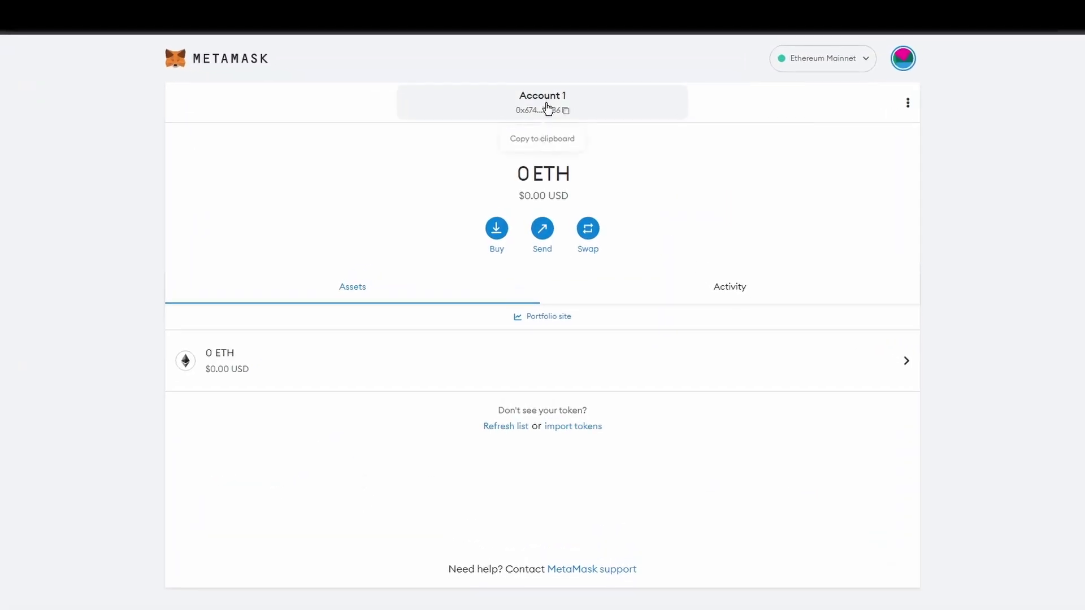
{"action": "left_click", "coordinate": [563, 107]}
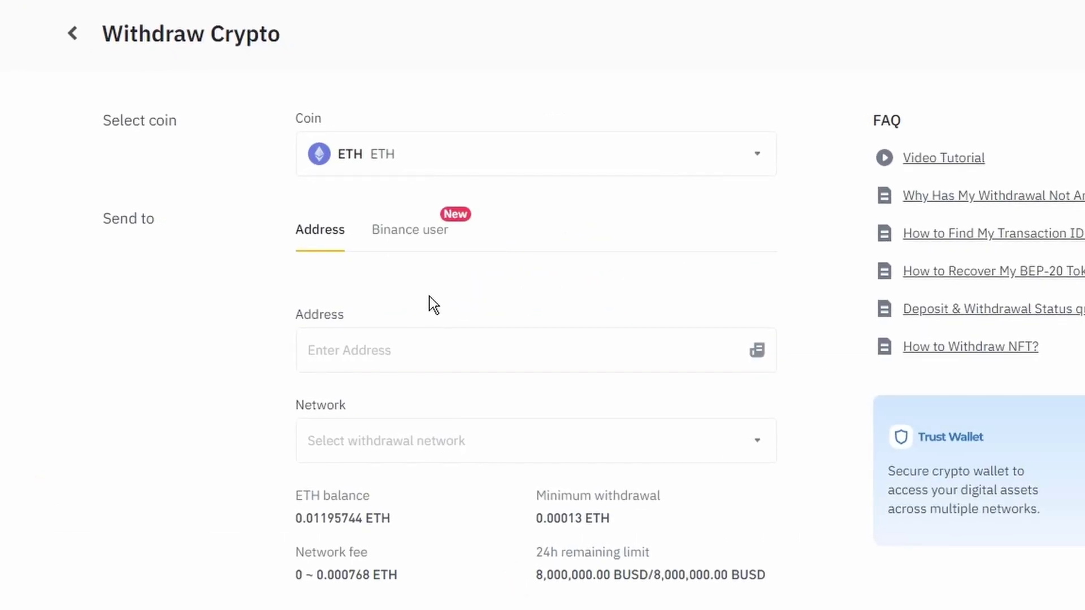
Paste the MetaMask address as destination and choose the Ethereum (ERC20) network
{"action": "left_click", "coordinate": [439, 338]}
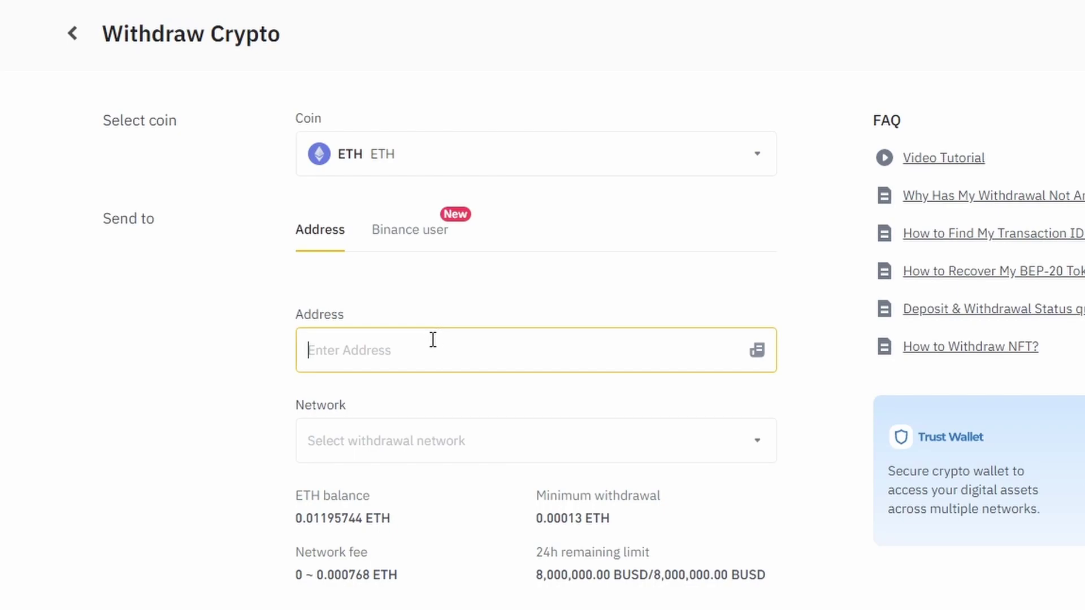
{"action": "right_click", "coordinate": [430, 341]}
{"action": "left_click", "coordinate": [490, 485]}
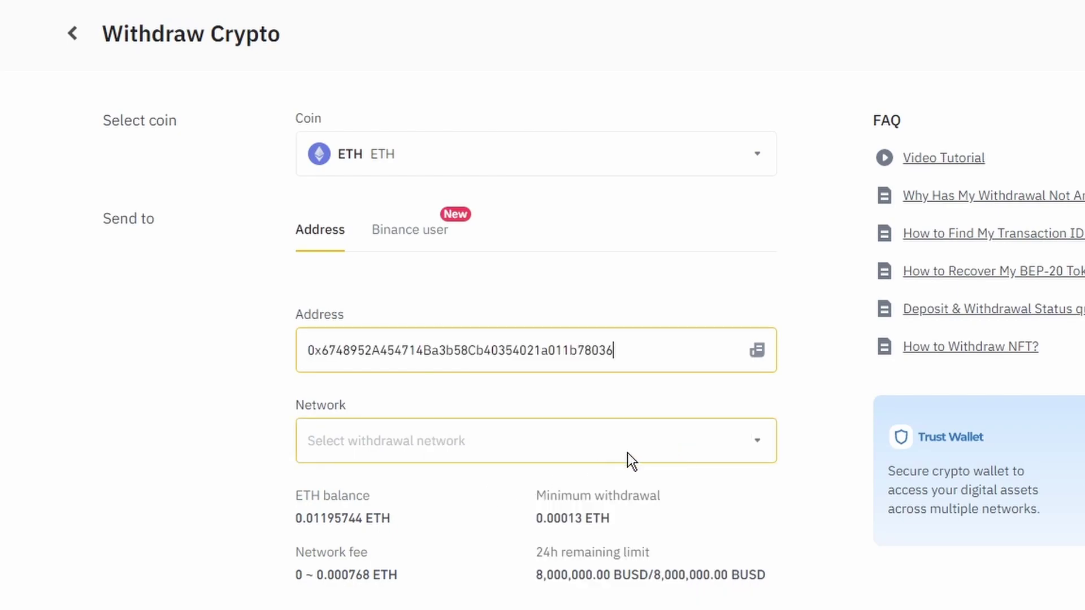
{"action": "left_click", "coordinate": [546, 447]}
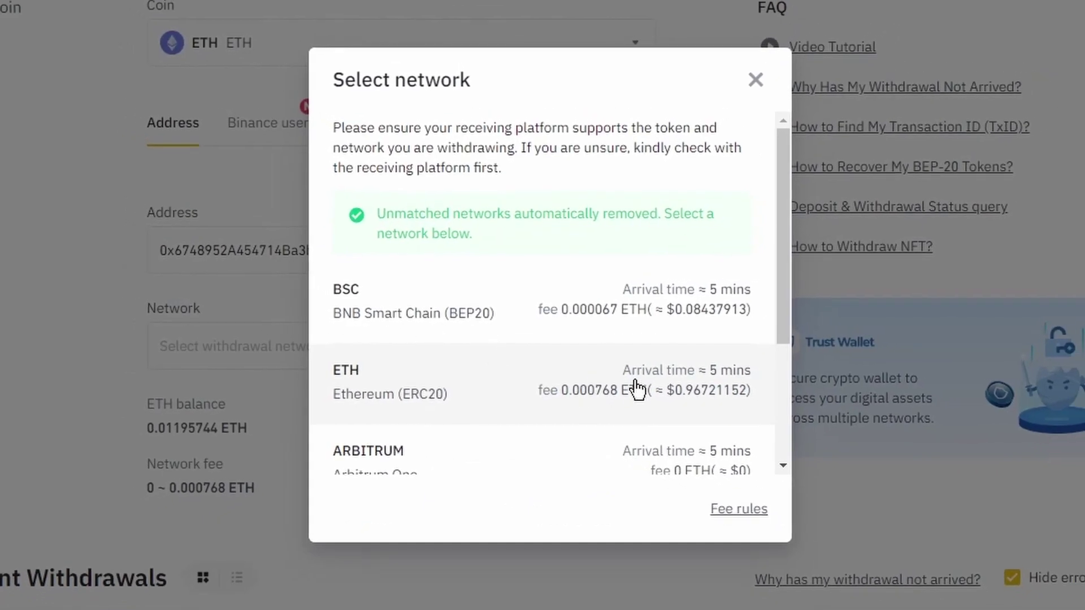
{"action": "left_click", "coordinate": [638, 390]}
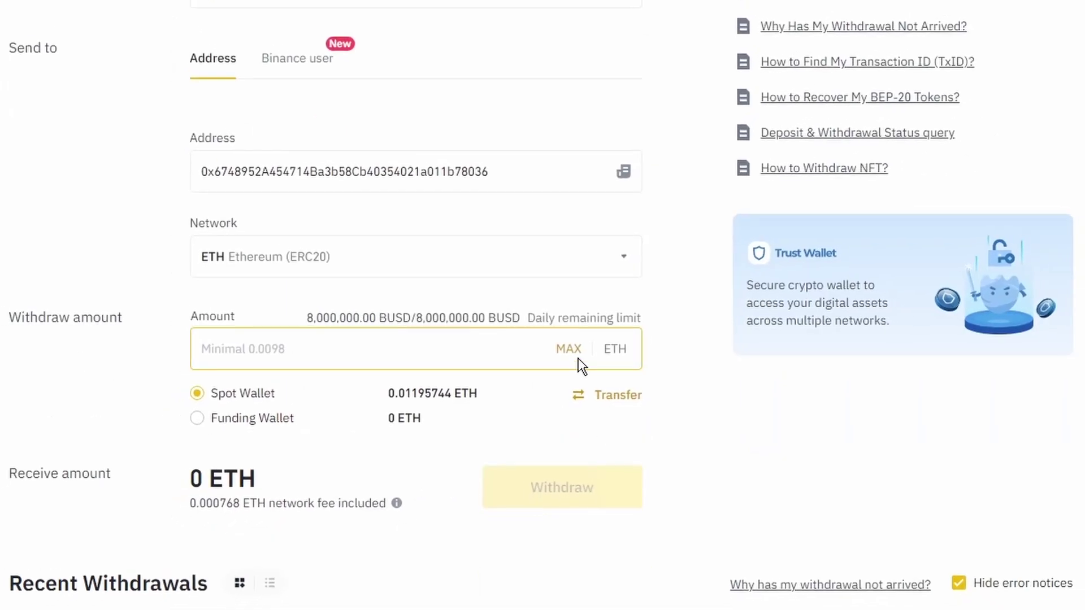
Withdraw the maximum 0.01195744 ETH and submit the security verification
{"action": "left_click", "coordinate": [562, 349]}
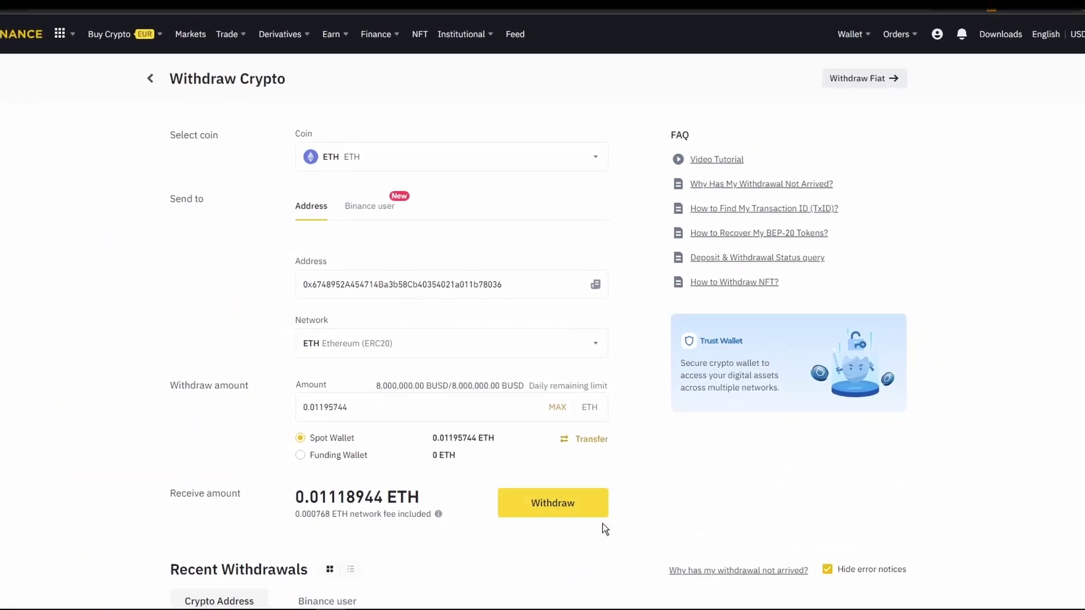
{"action": "left_click", "coordinate": [570, 519]}
{"action": "left_click", "coordinate": [538, 403]}
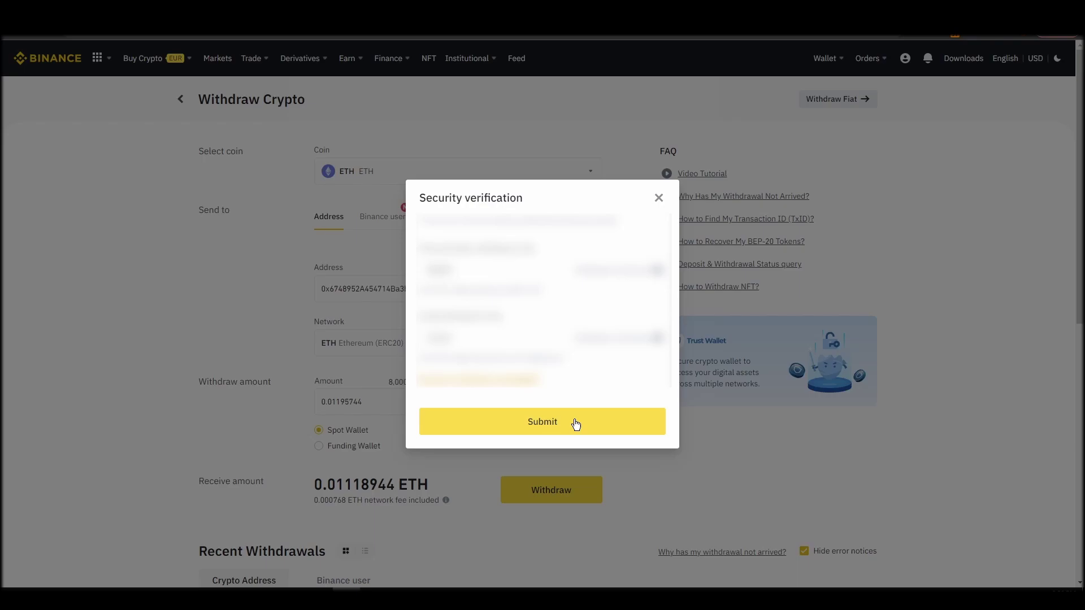
{"action": "left_click", "coordinate": [575, 422]}
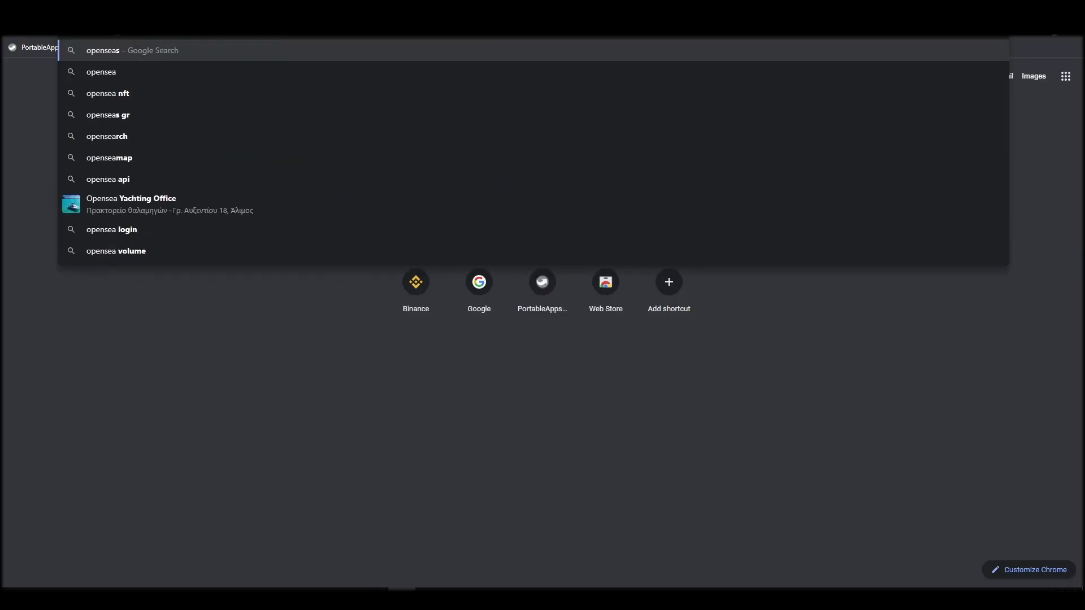
Go to opensea.io and connect MetaMask Account 1 as the wallet
{"action": "key", "text": "Return"}
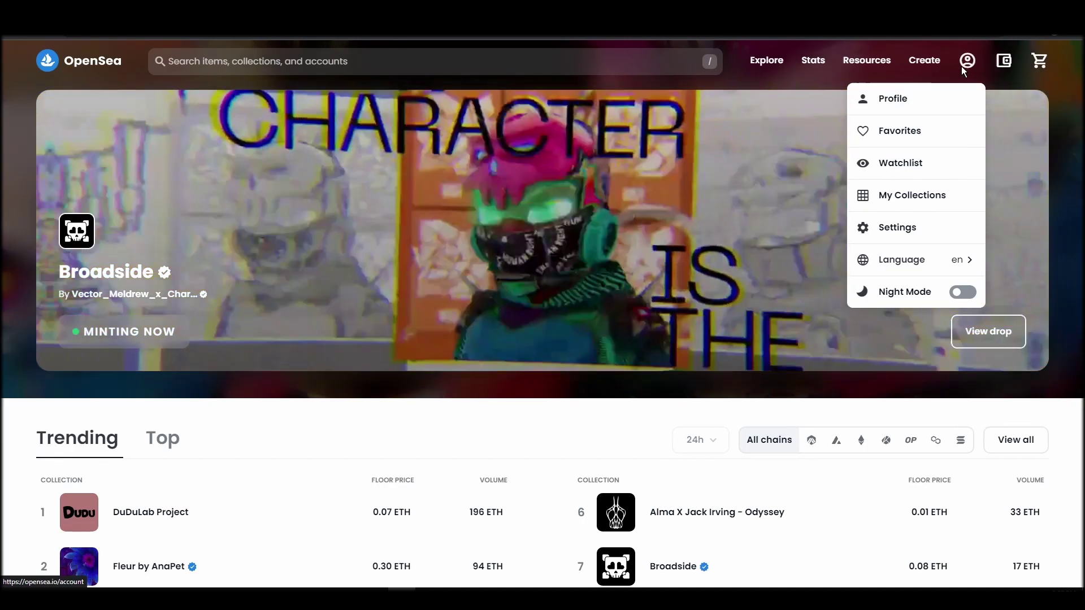
{"action": "left_click", "coordinate": [962, 67]}
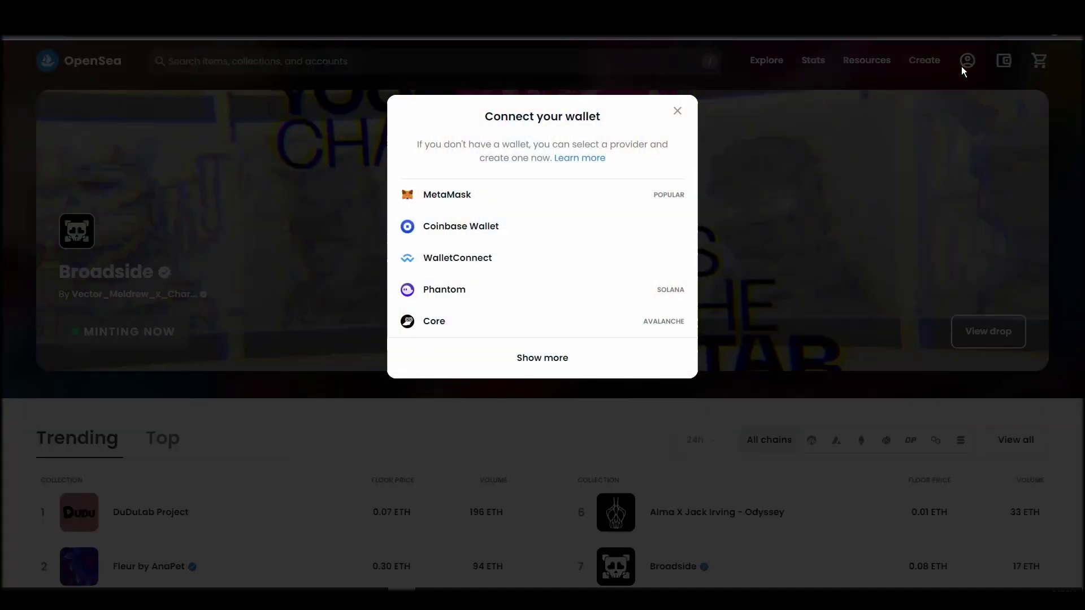
{"action": "left_click", "coordinate": [475, 194]}
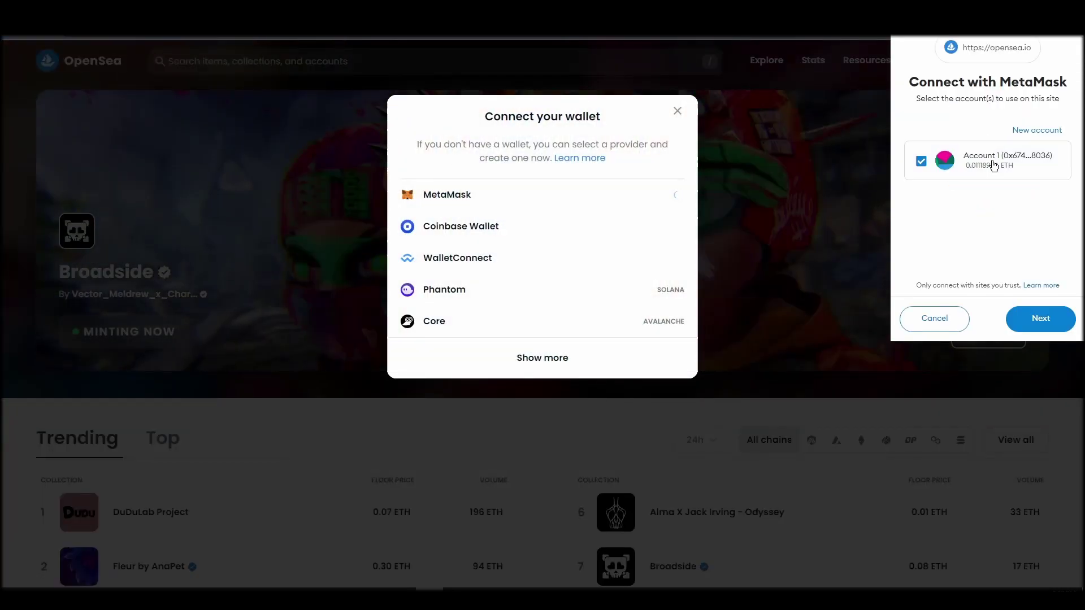
{"action": "left_click", "coordinate": [1045, 317]}
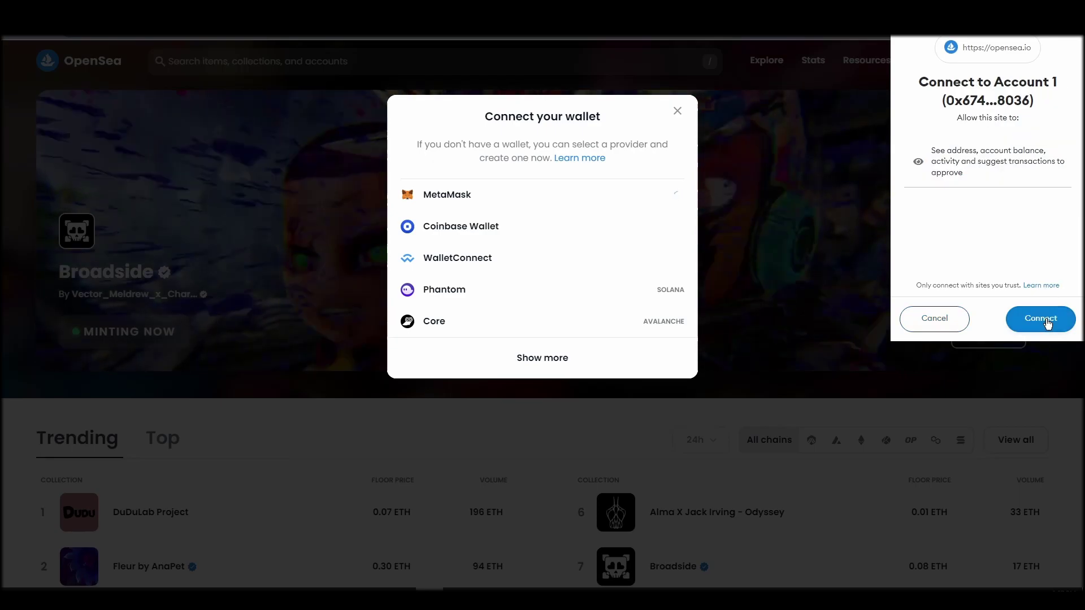
{"action": "left_click", "coordinate": [1047, 319]}
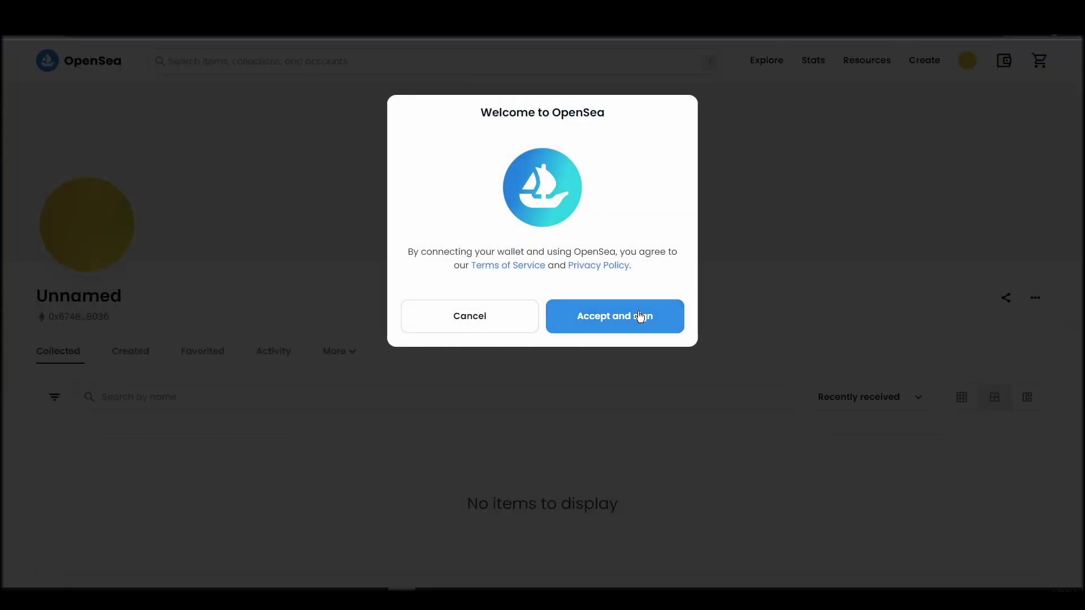
Accept OpenSea's terms and sign the login message in MetaMask
{"action": "left_click", "coordinate": [640, 317]}
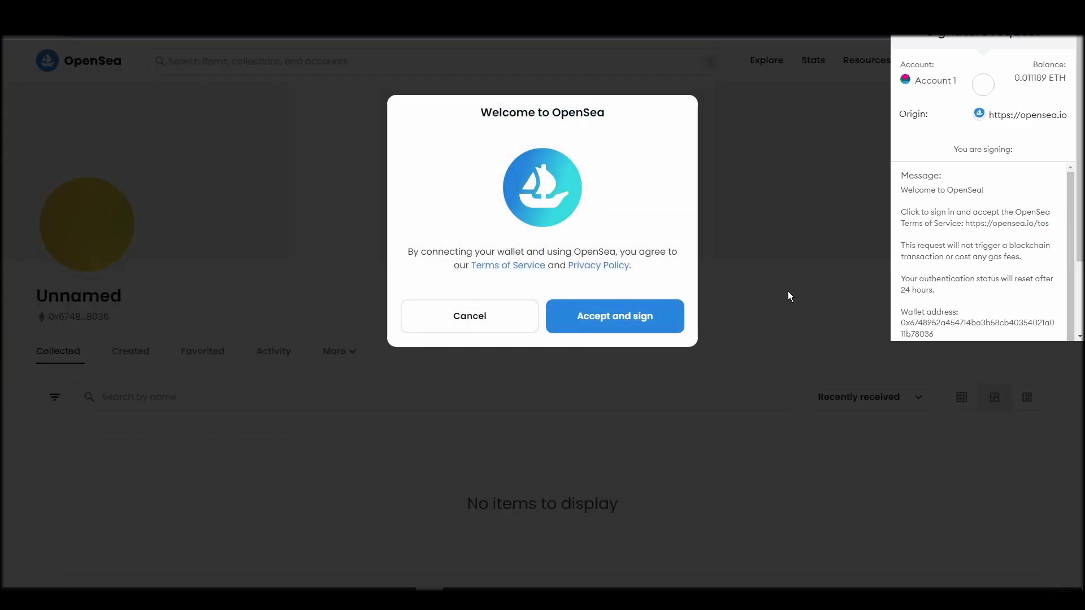
{"action": "scroll", "coordinate": [1022, 252], "scroll_direction": "down", "scroll_amount": 3}
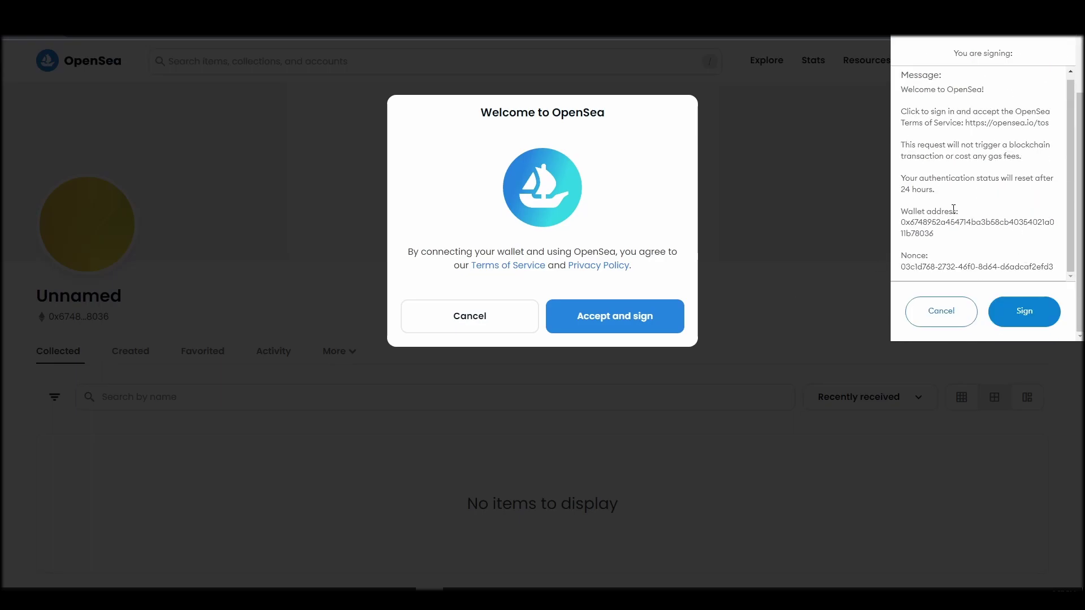
{"action": "left_click", "coordinate": [1024, 311]}
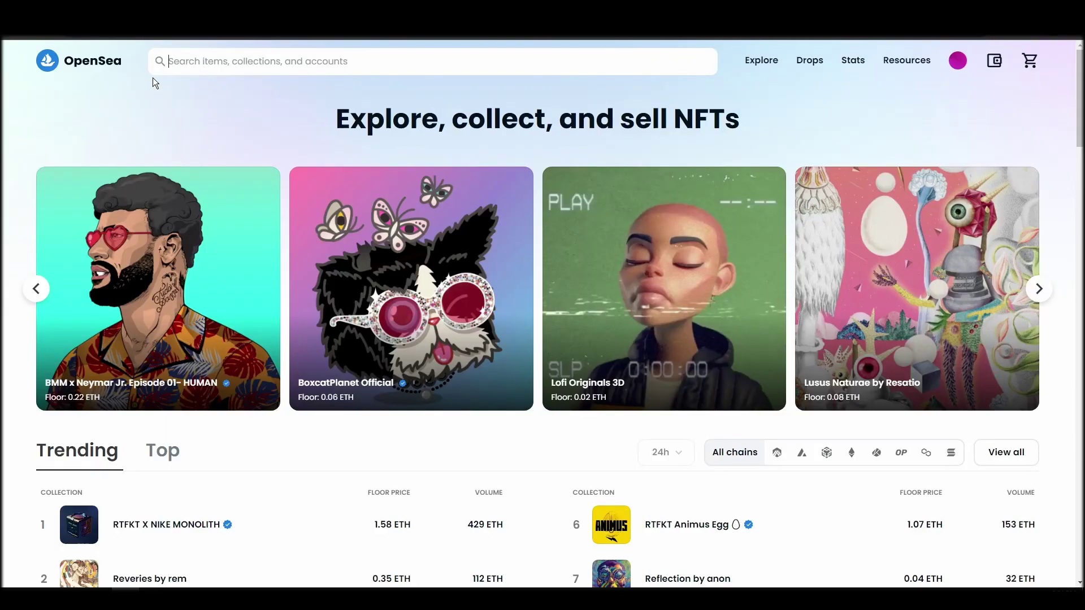
Search 'FVCK CRYSTAL' and open the FVCK_CRYSTAL// collection
{"action": "type", "text": "FVC"}
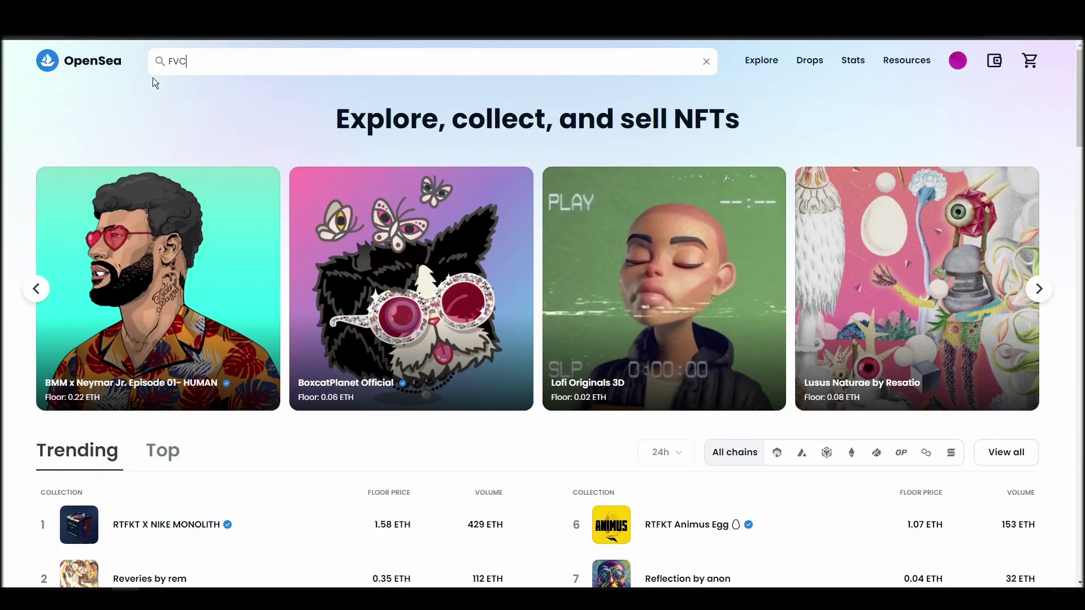
{"action": "type", "text": "K C"}
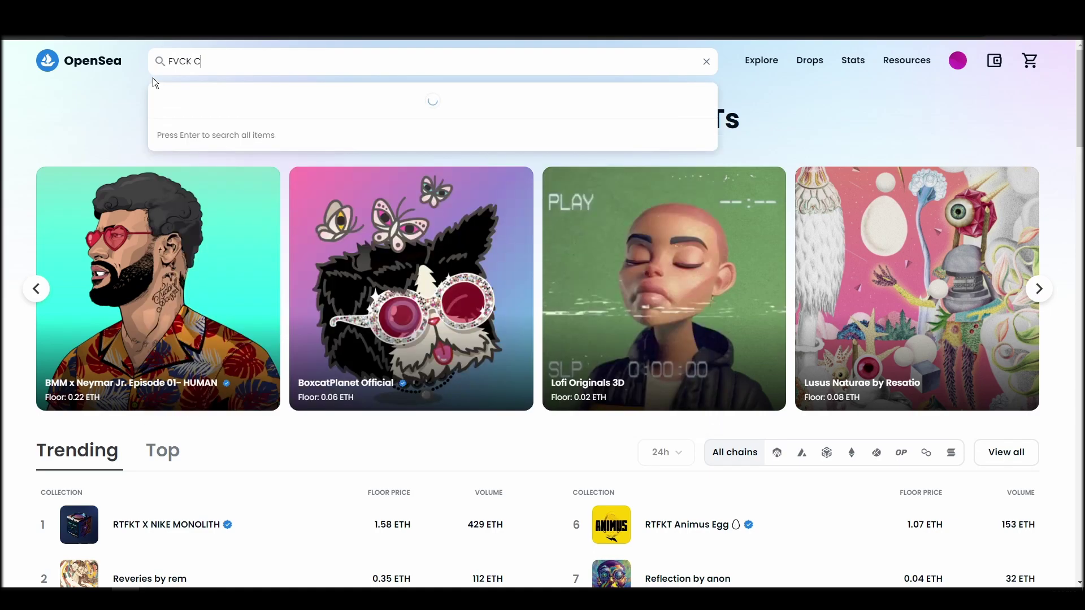
{"action": "type", "text": "RYSTA"}
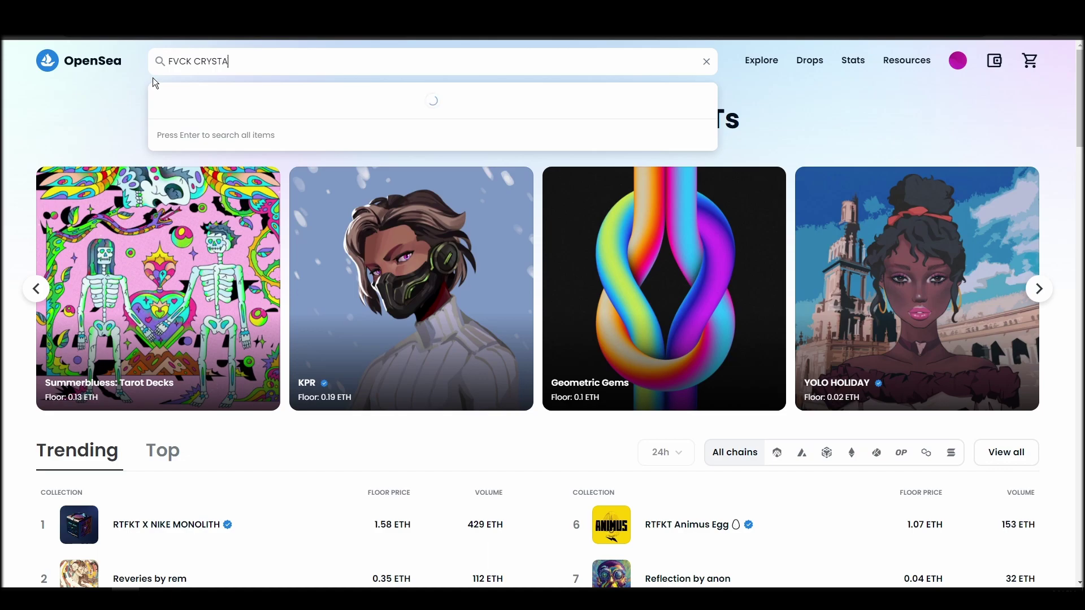
{"action": "type", "text": "L"}
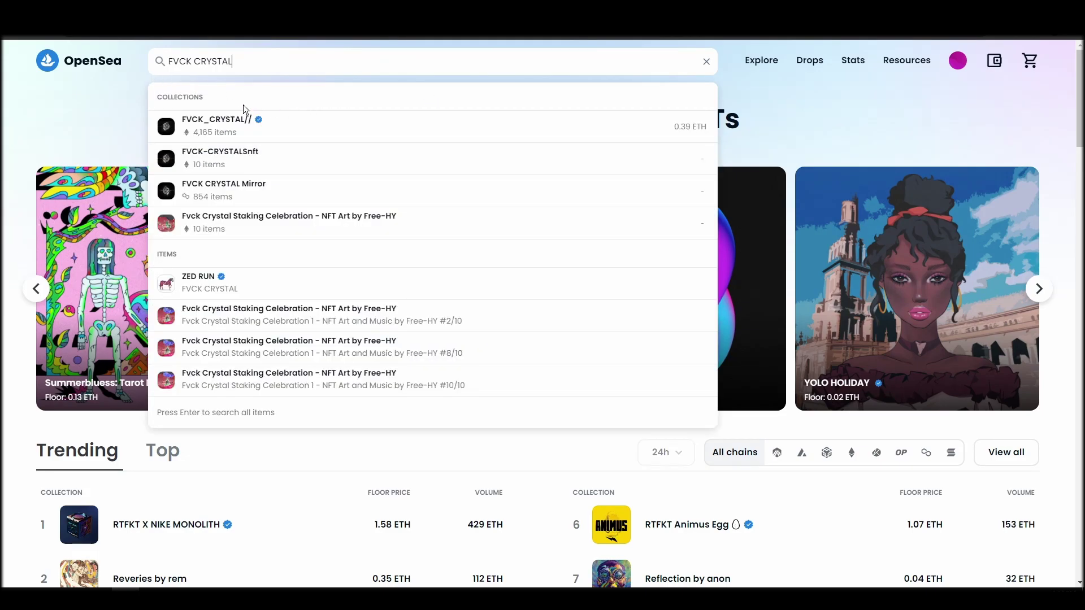
{"action": "left_click", "coordinate": [219, 130]}
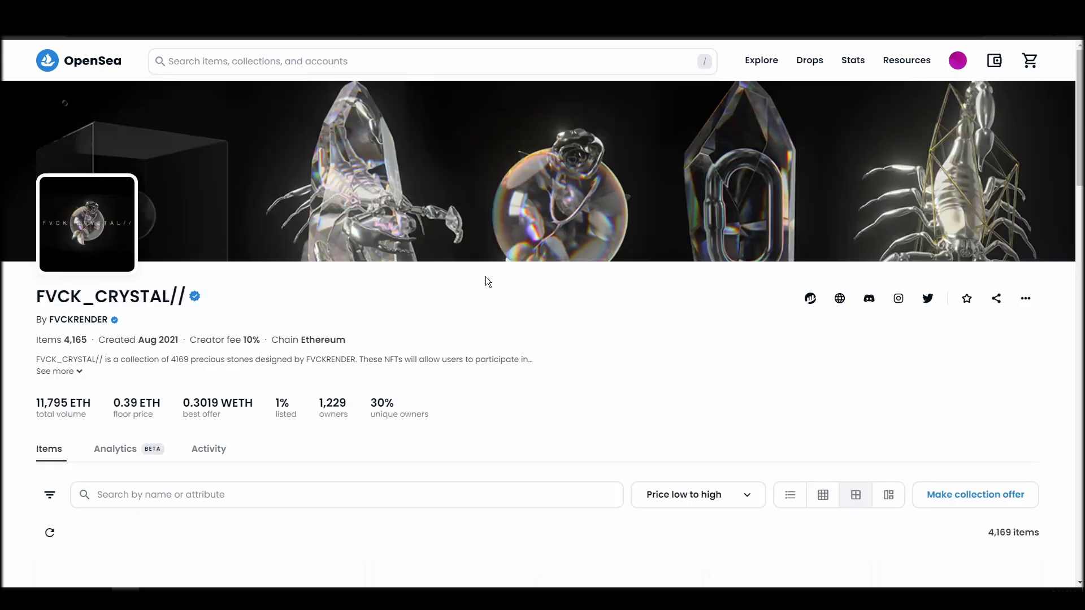
{"action": "scroll", "coordinate": [550, 292], "scroll_direction": "down", "scroll_amount": 3}
{"action": "scroll", "coordinate": [561, 287], "scroll_direction": "down", "scroll_amount": 5}
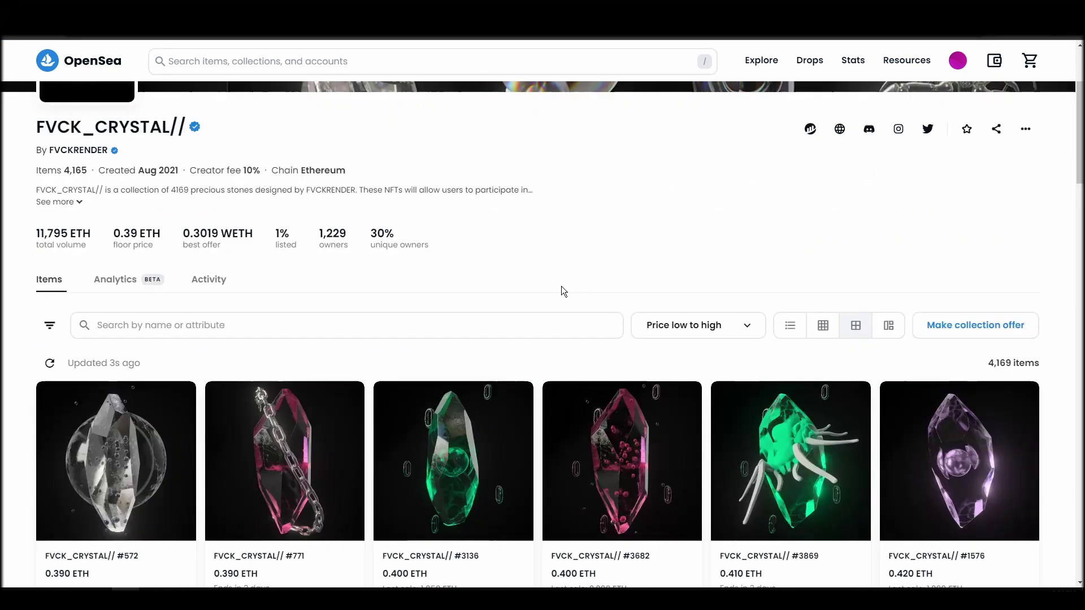
{"action": "scroll", "coordinate": [529, 294], "scroll_direction": "down", "scroll_amount": 2}
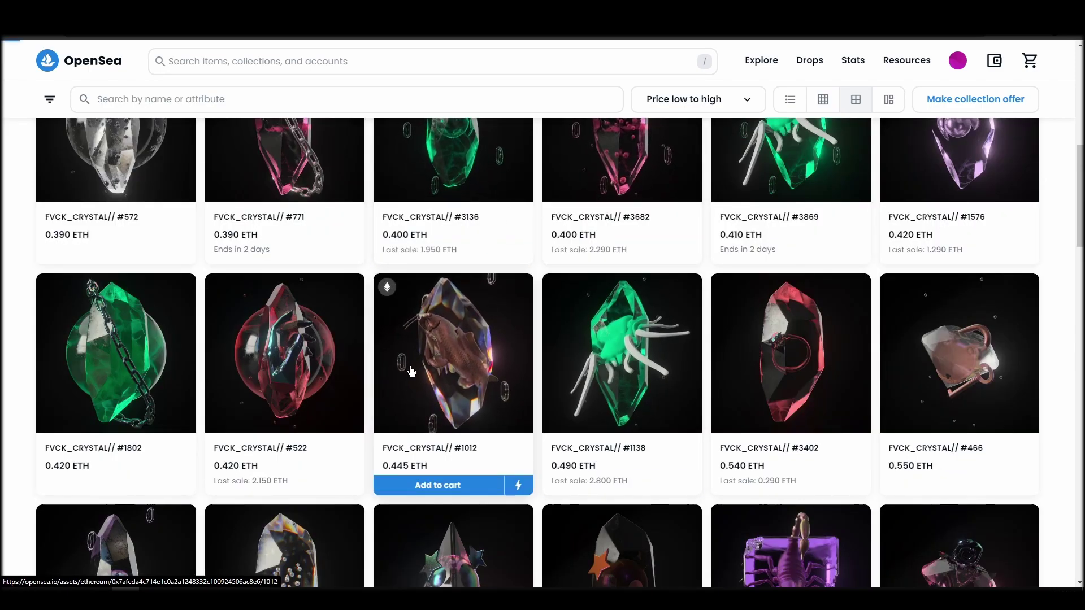
Add FVCK_CRYSTAL// #1012 at 0.445 ETH to the cart and view the cart
{"action": "left_click", "coordinate": [395, 380]}
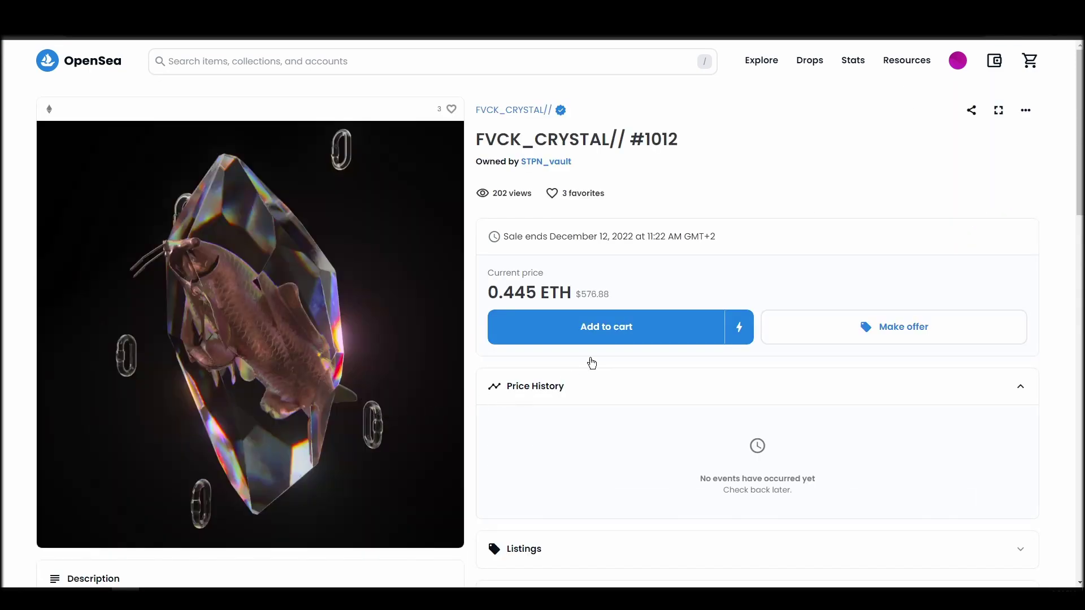
{"action": "left_click", "coordinate": [565, 335]}
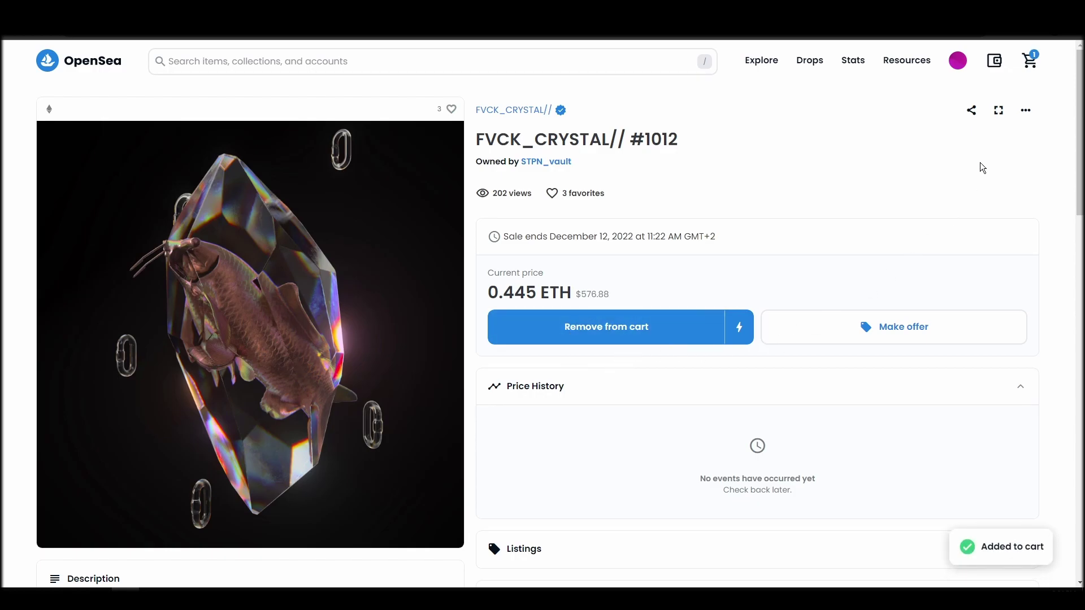
{"action": "left_click", "coordinate": [1033, 60]}
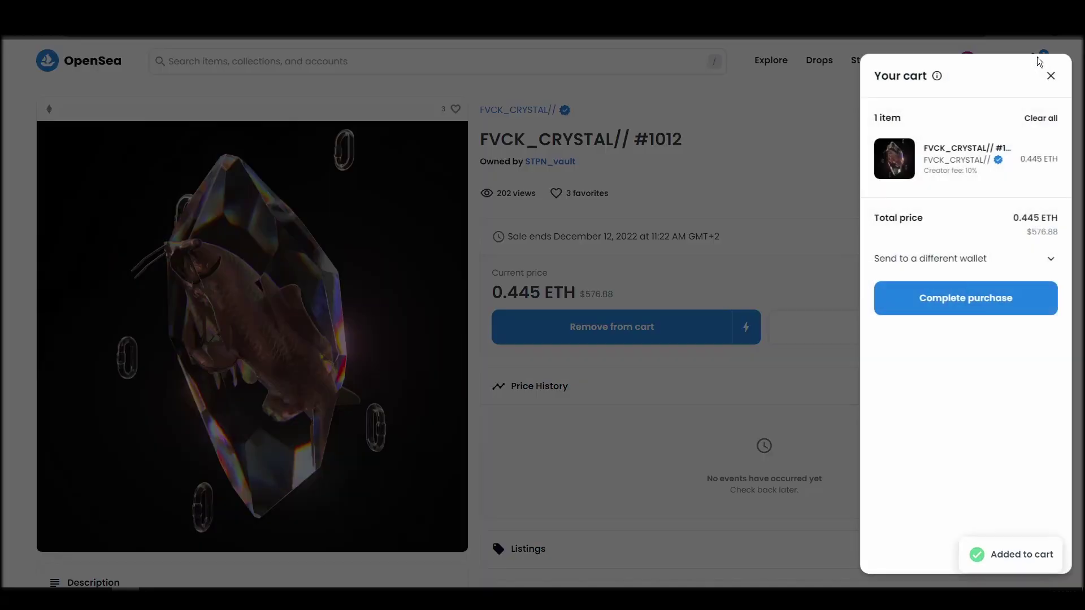